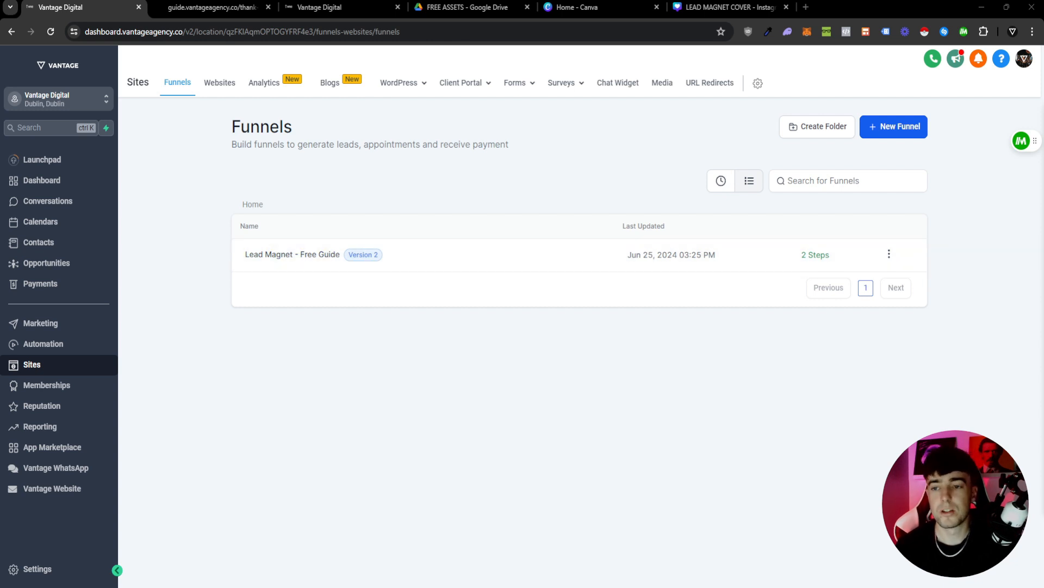
# Start a new funnel from templates and browse the template library.
pyautogui.click(894, 126)
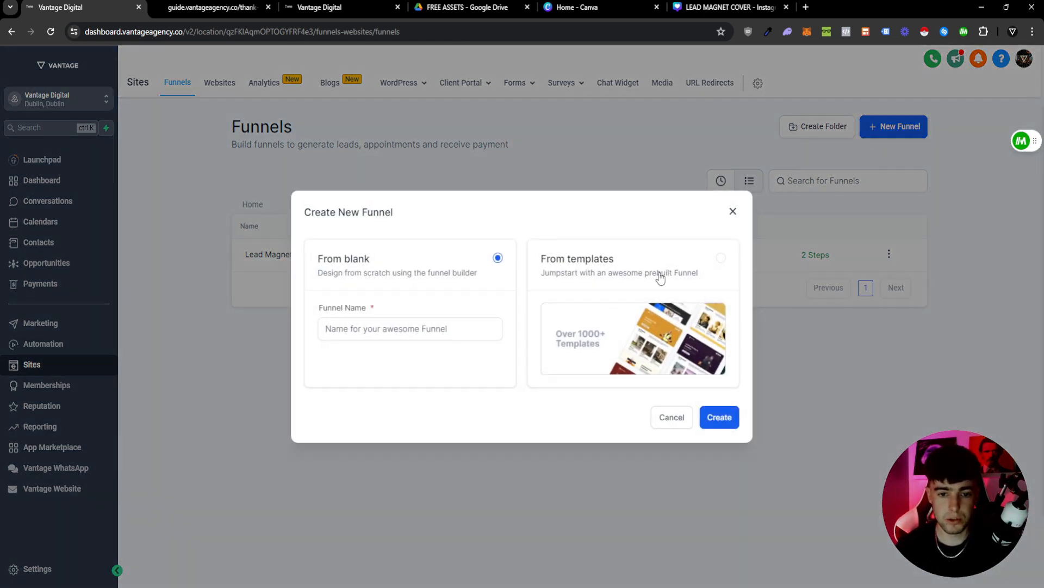
pyautogui.click(687, 275)
pyautogui.click(714, 417)
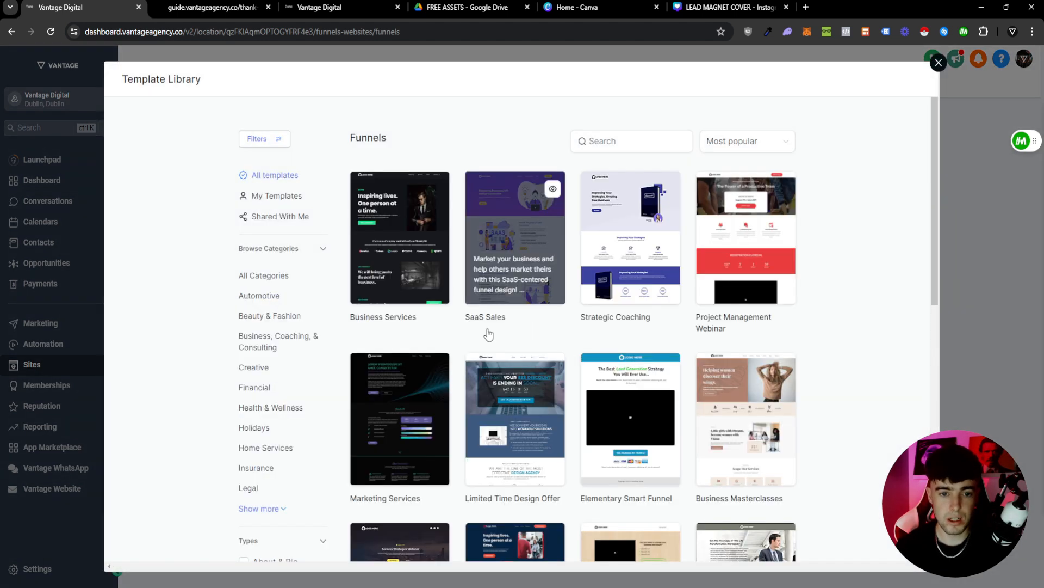
pyautogui.scroll(-1, 492, 336)
pyautogui.scroll(1, 446, 261)
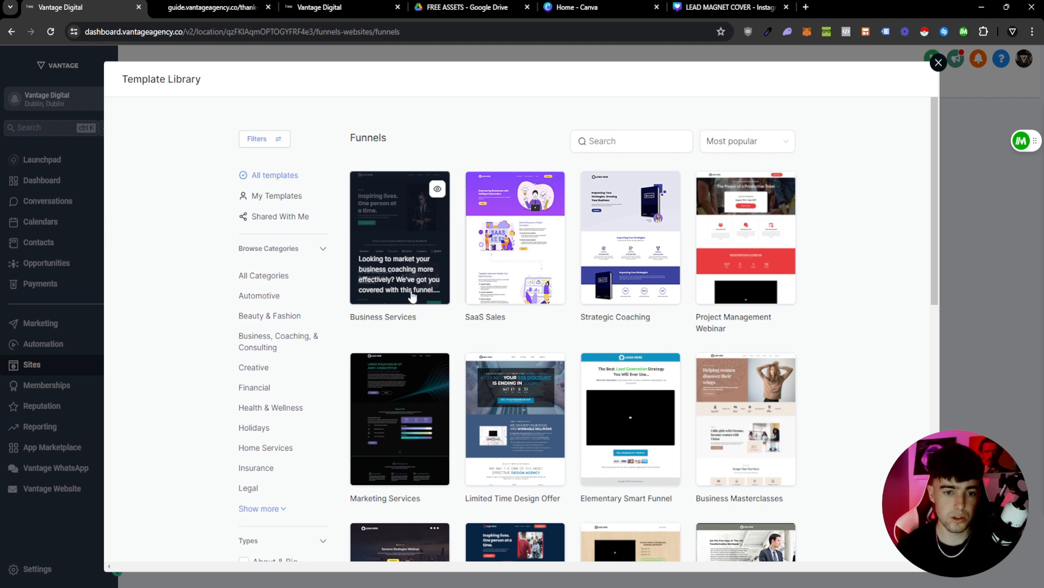
# Preview the Business Services template from its hero section down to the testimonials and close the template library.
pyautogui.click(437, 189)
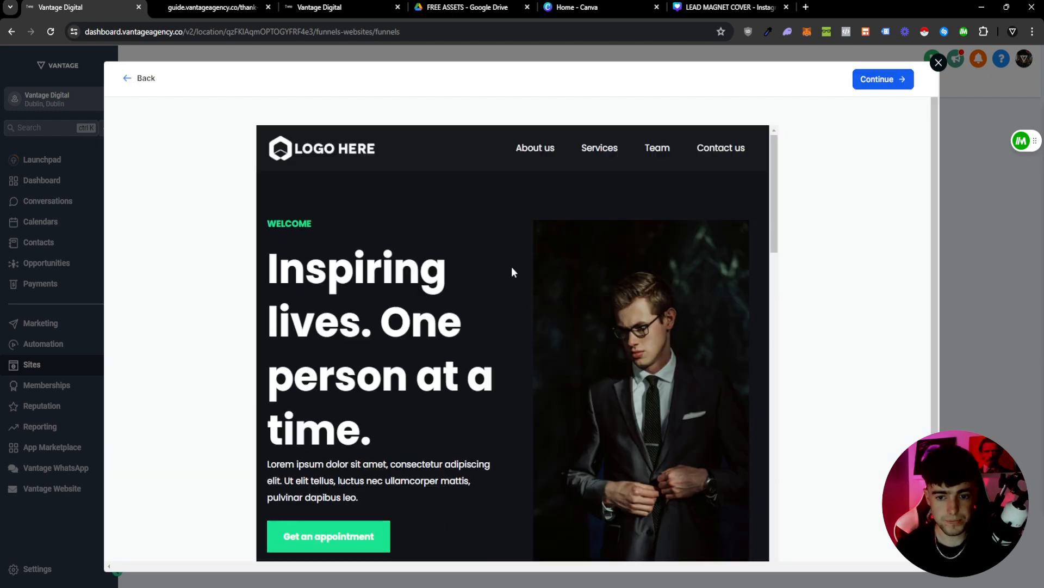
pyautogui.scroll(-1, 489, 267)
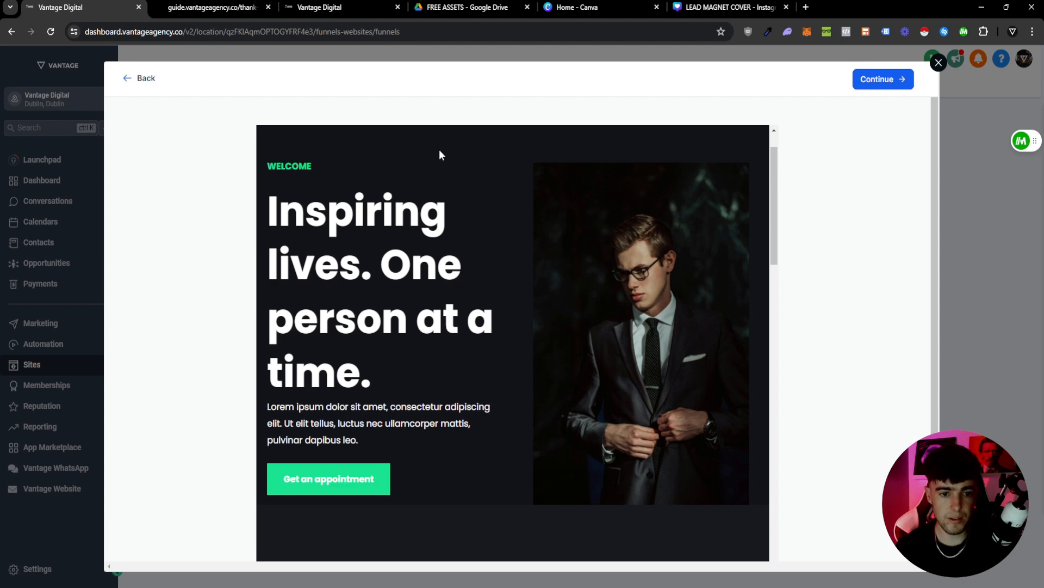
pyautogui.scroll(1, 441, 270)
pyautogui.scroll(-5, 453, 374)
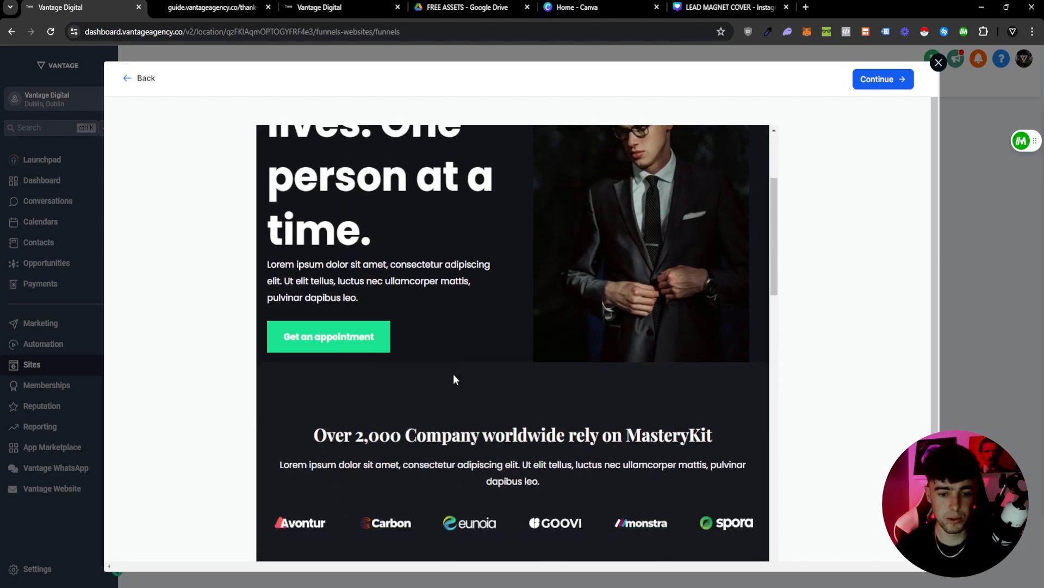
pyautogui.scroll(-9, 464, 384)
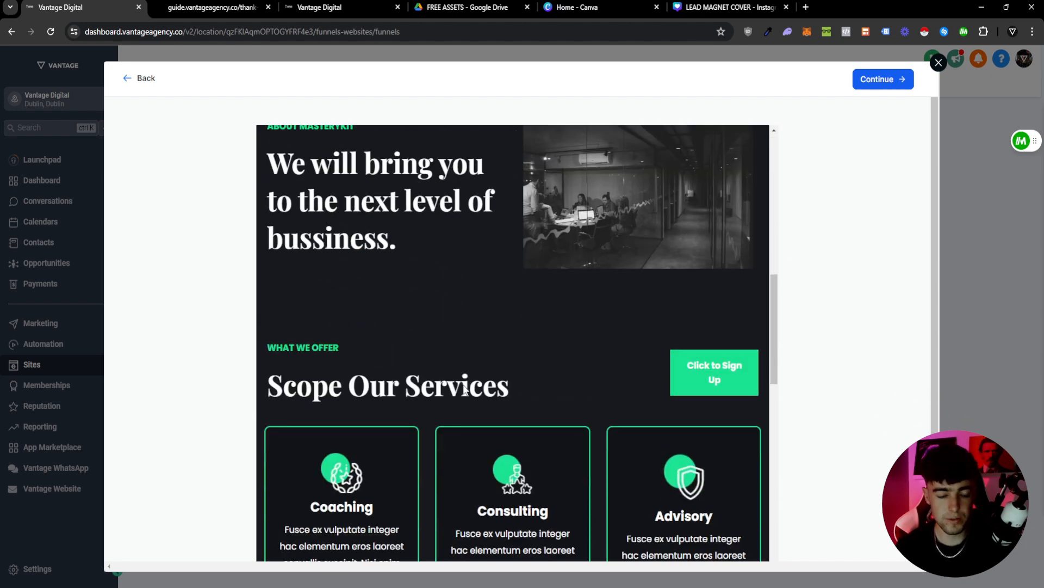
pyautogui.scroll(-4, 464, 389)
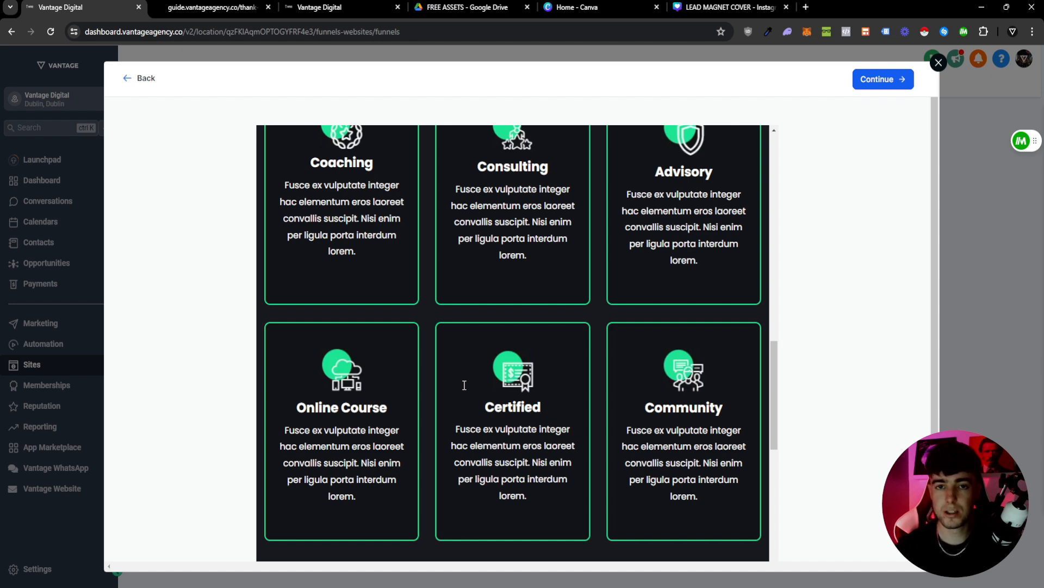
pyautogui.scroll(-10, 464, 385)
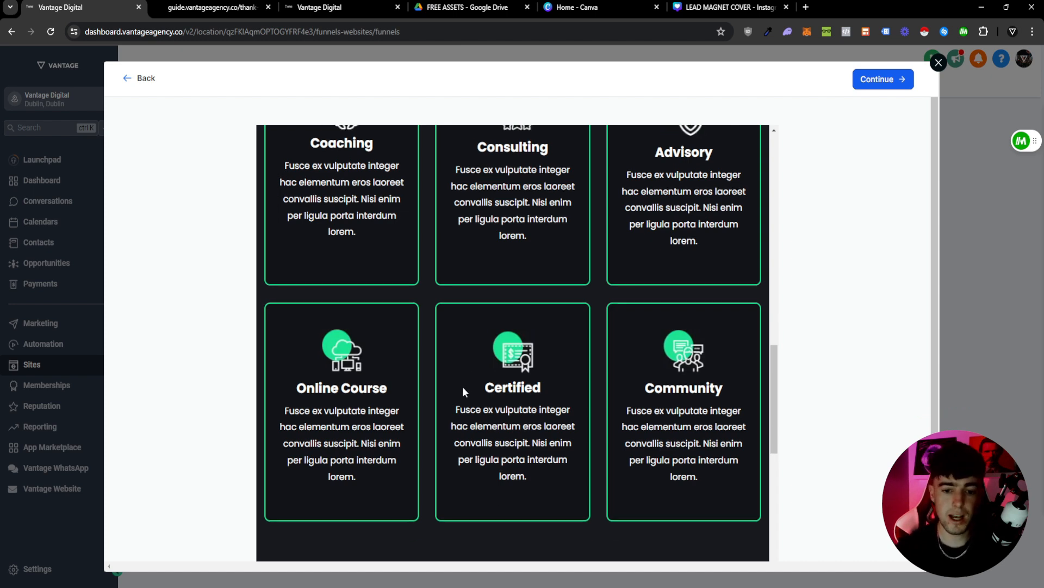
pyautogui.scroll(-8, 467, 368)
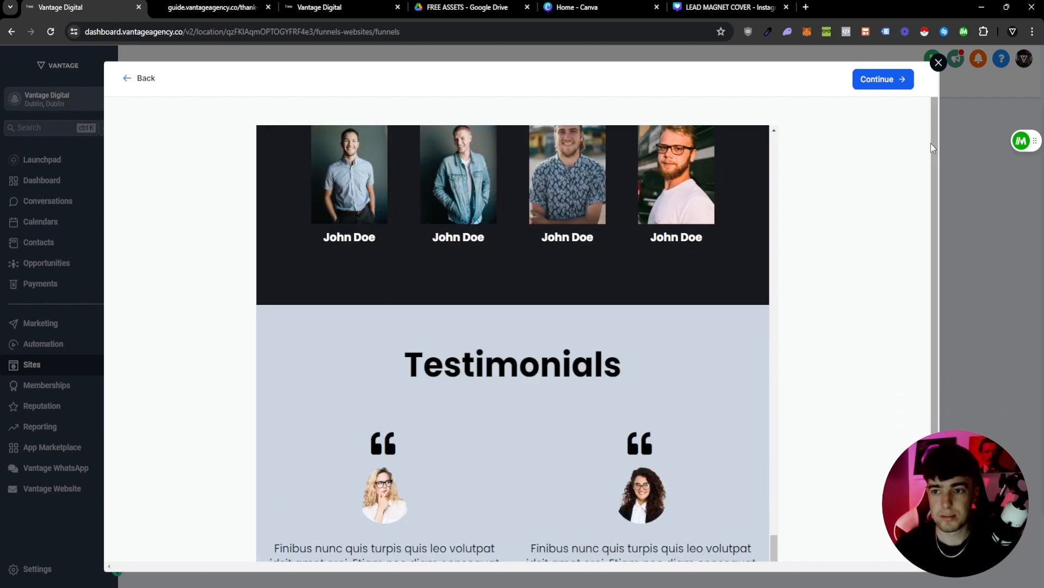
pyautogui.click(939, 63)
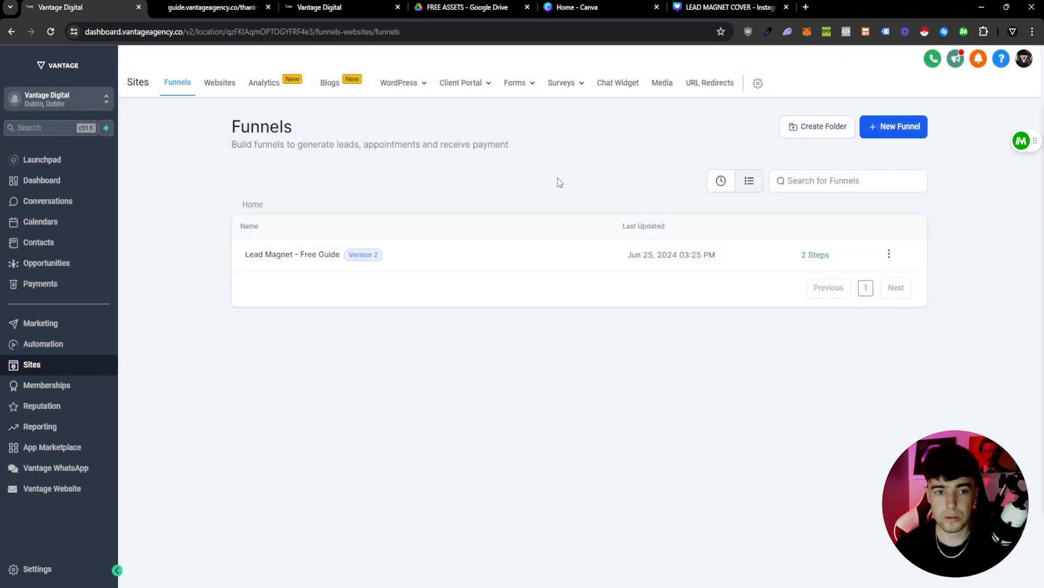
# Open the Lead Magnet - Free Guide funnel and its Home page in the page editor.
pyautogui.click(283, 256)
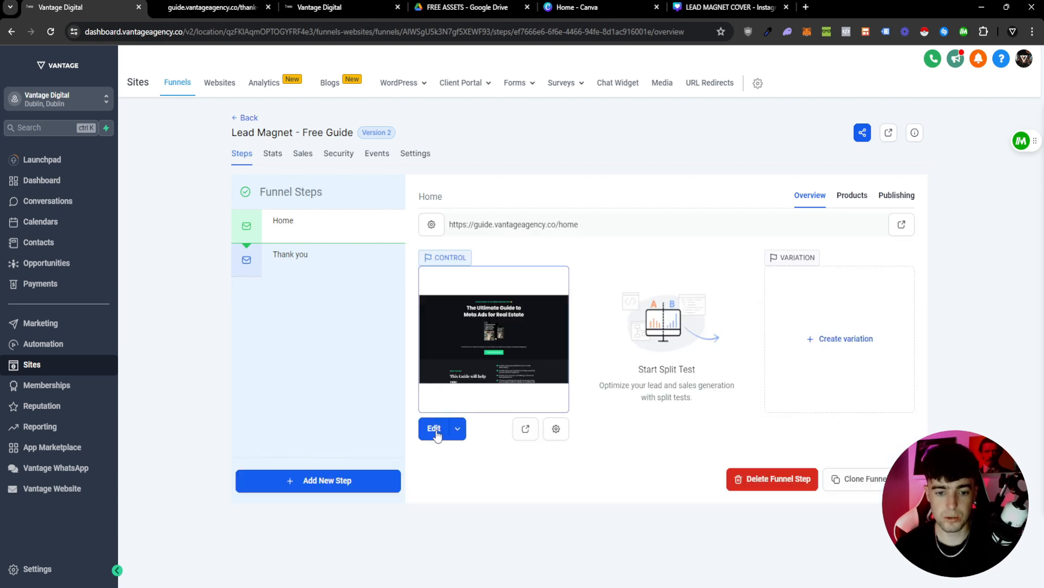
pyautogui.click(434, 429)
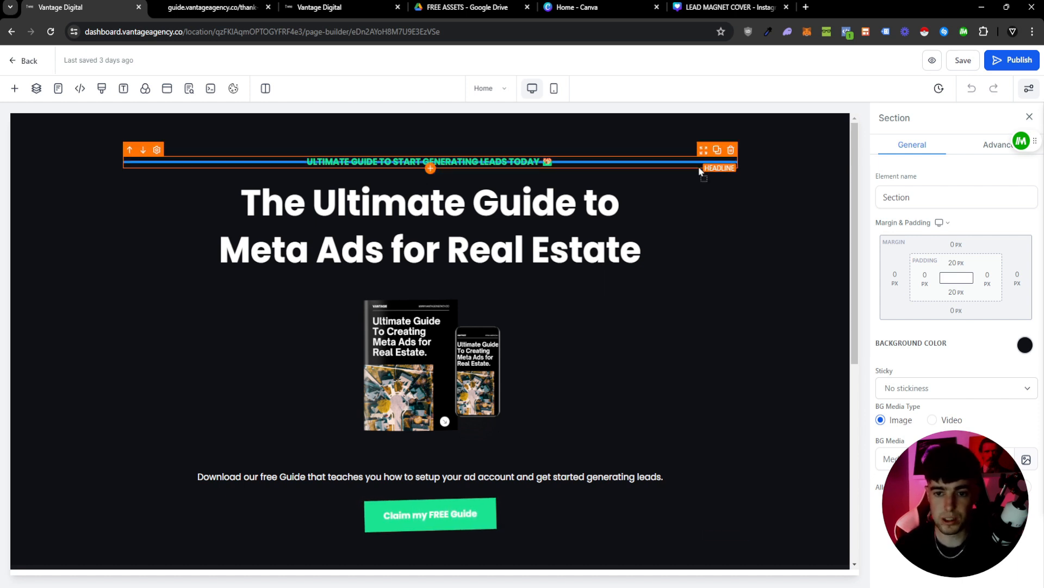
pyautogui.moveTo(702, 156)
pyautogui.mouseDown()
pyautogui.moveTo(676, 289)
pyautogui.moveTo(707, 162)
pyautogui.mouseUp()
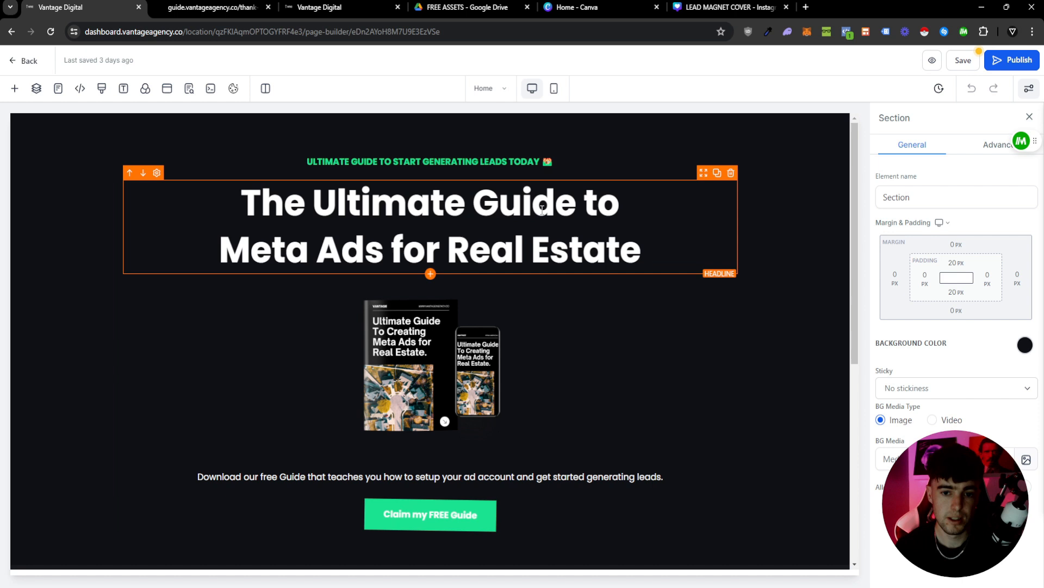
# Try out text editing by adding "fsdf" to the end of the main headline and erasing it.
pyautogui.click(655, 239)
pyautogui.write('fsdf')
pyautogui.press('BackSpace')
pyautogui.press('BackSpace')
pyautogui.press('BackSpace')
pyautogui.press('BackSpace')
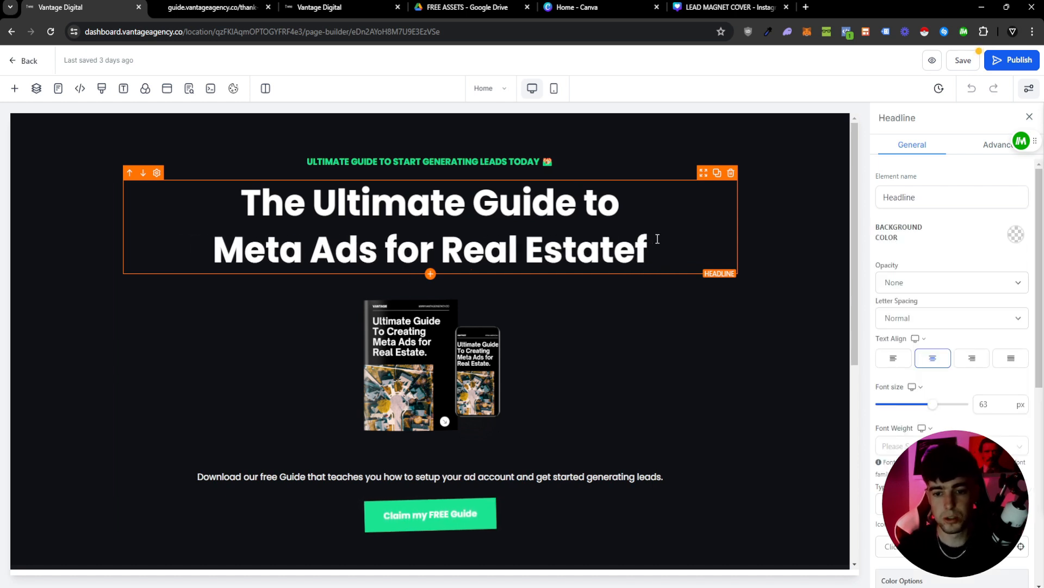
# Examine the green tagline, the main headline and the guide cover image in the page's hero section.
pyautogui.scroll(-1, 658, 238)
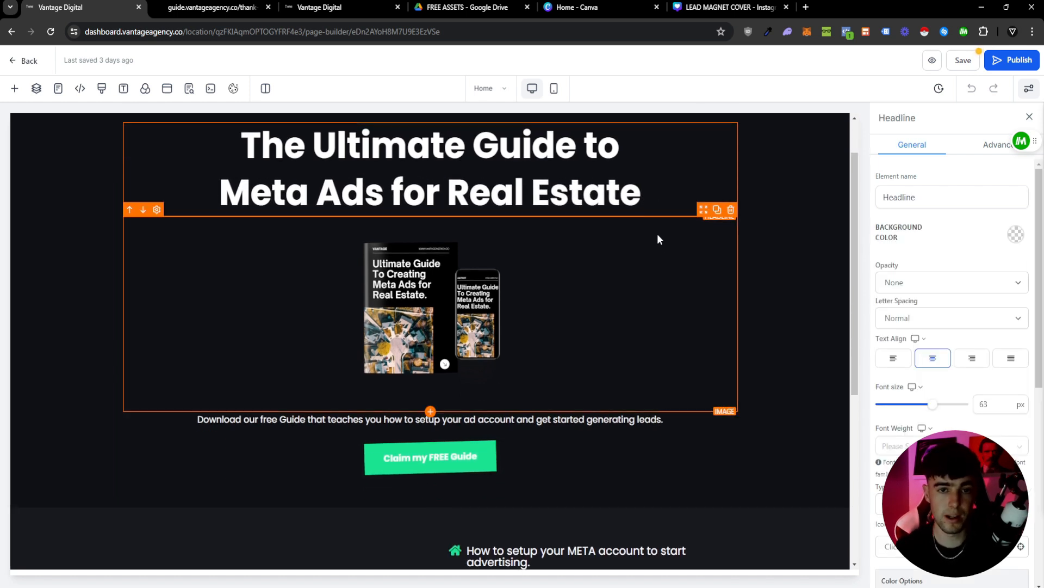
pyautogui.scroll(1, 638, 272)
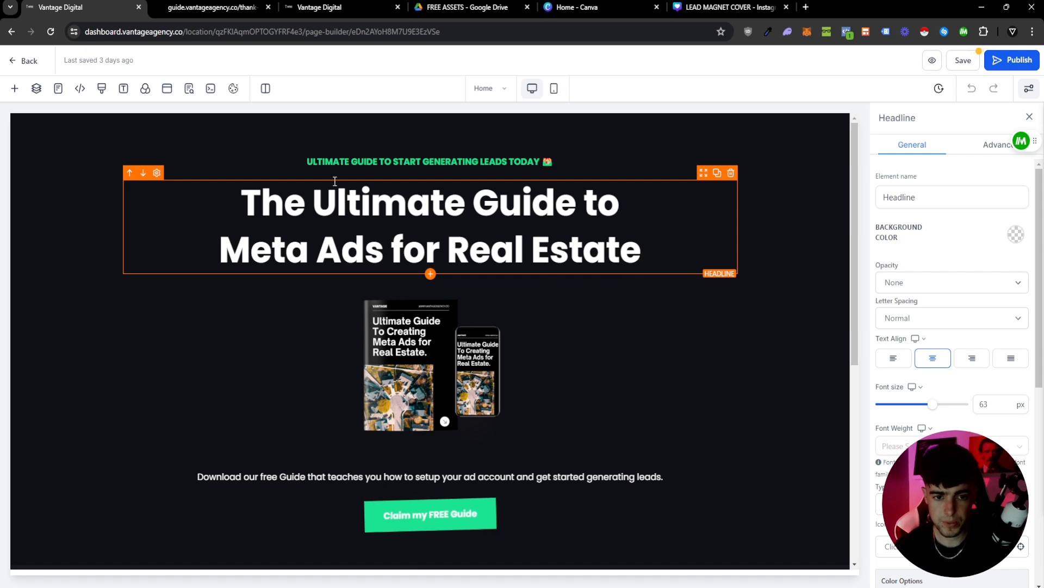
pyautogui.click(314, 161)
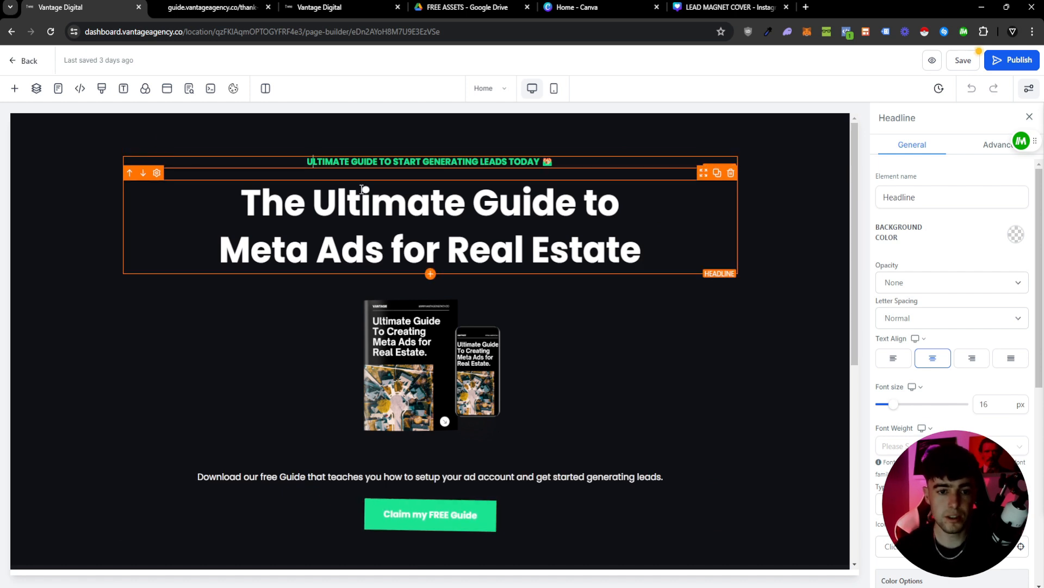
pyautogui.tripleClick(332, 164)
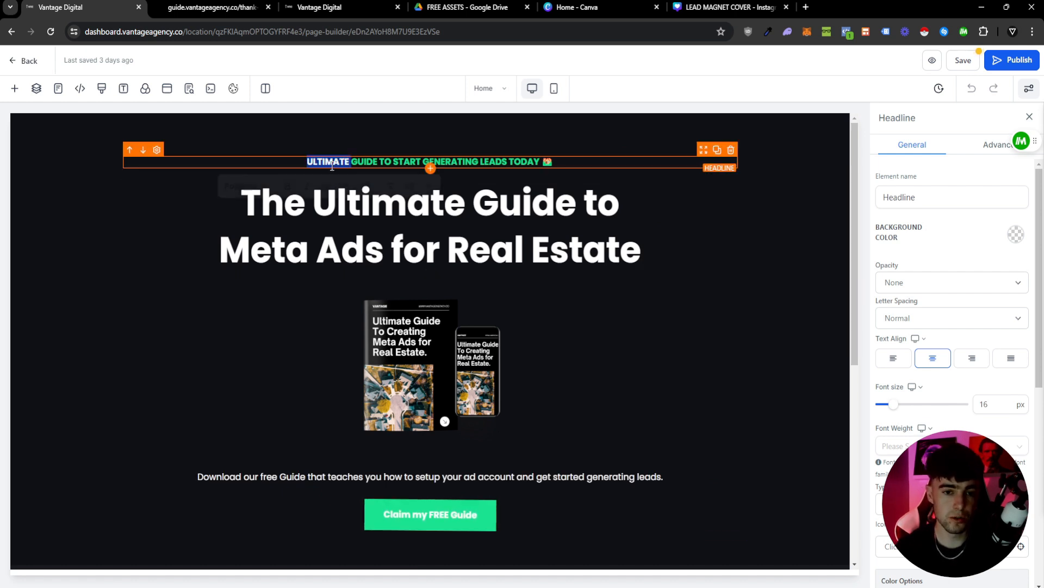
pyautogui.click(306, 206)
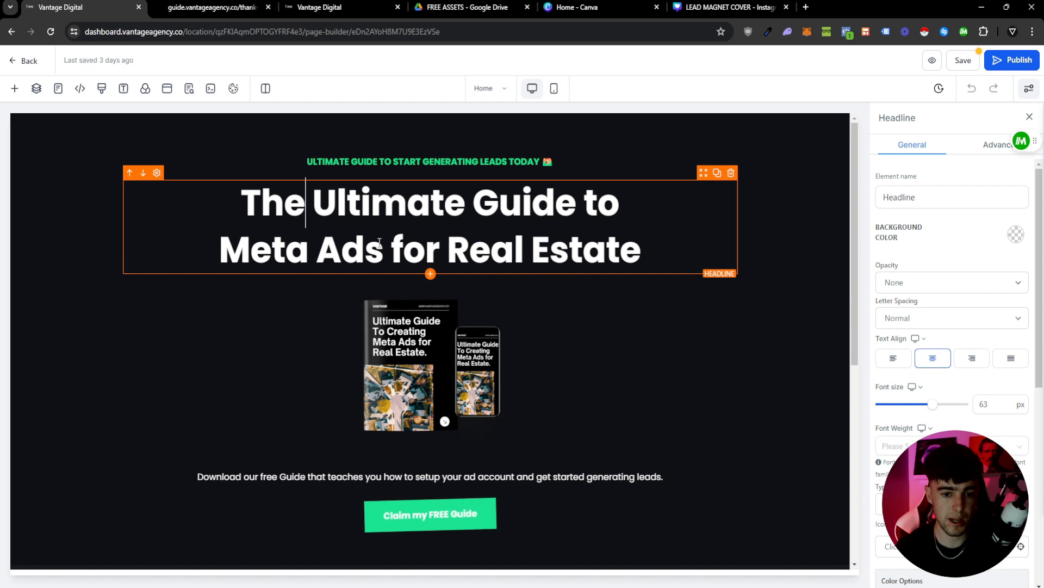
pyautogui.scroll(-2, 387, 265)
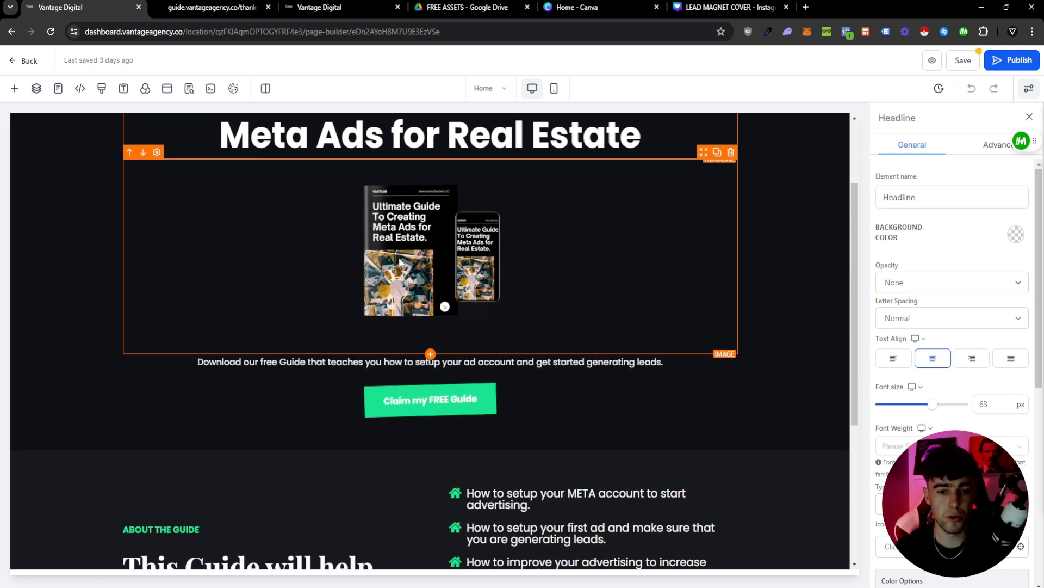
pyautogui.click(407, 276)
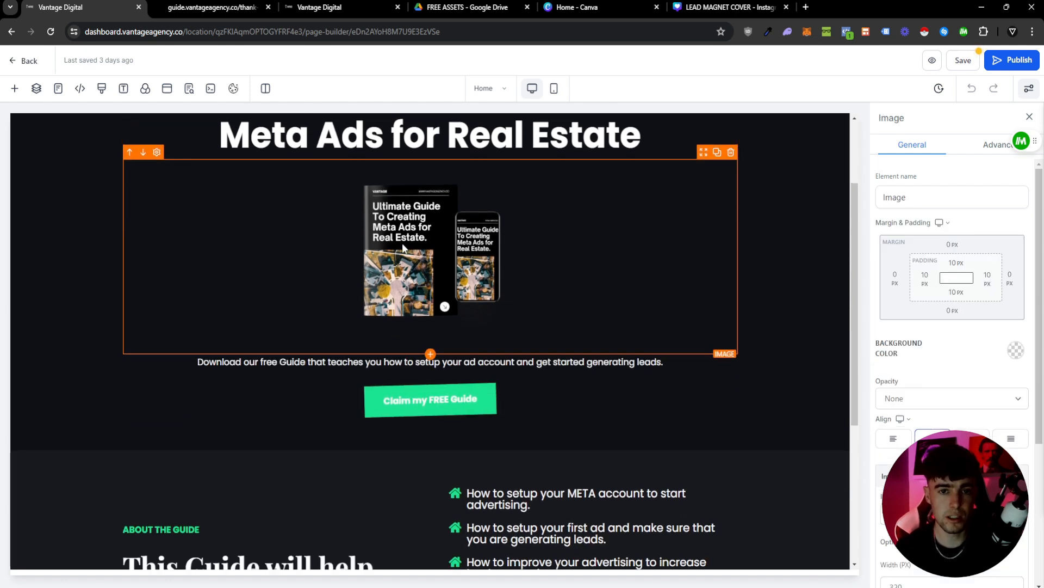
# Switch to the LEAD MAGNET COVER design in Canva and inspect the book and phone mockups on page 1.
pyautogui.click(718, 7)
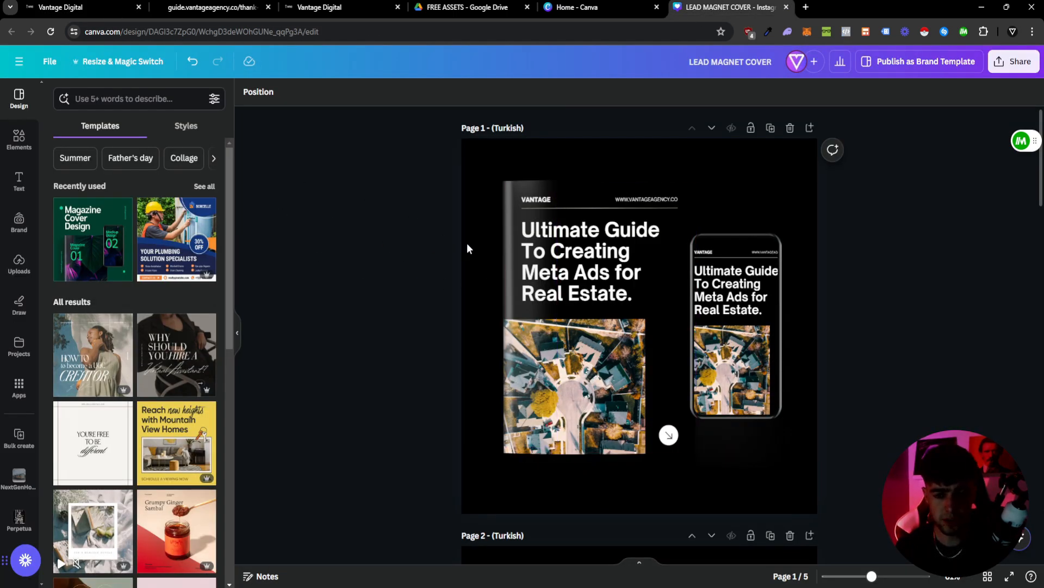
pyautogui.click(632, 298)
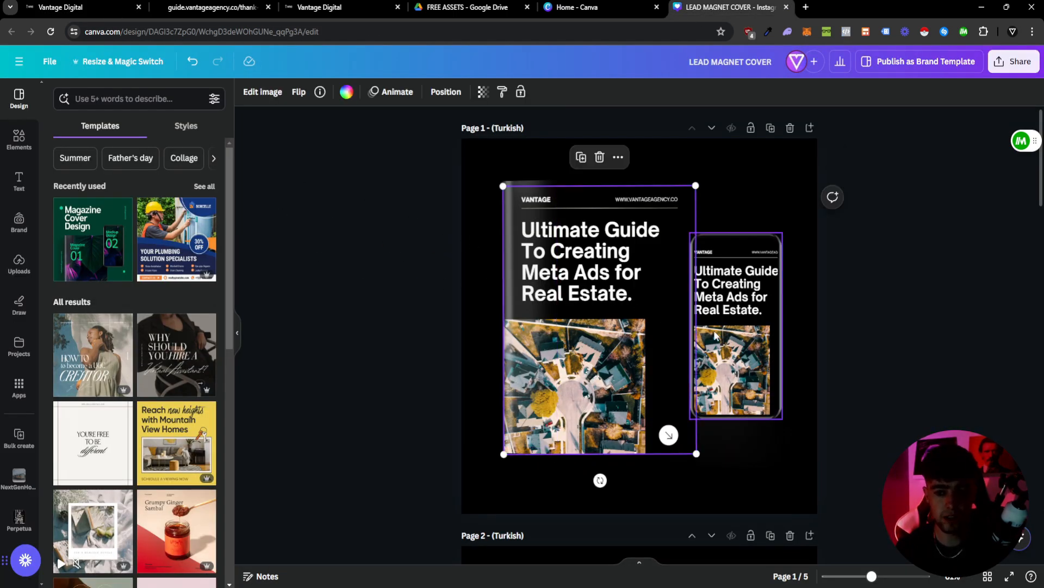
pyautogui.click(726, 335)
pyautogui.click(622, 313)
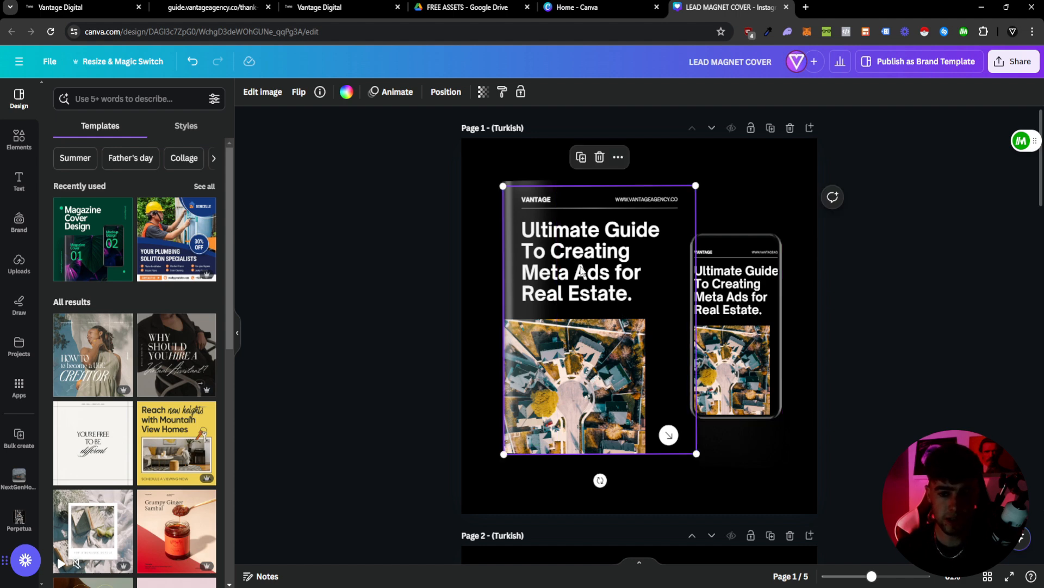
# Search the design templates for "lead magnet" and browse the results.
pyautogui.click(114, 99)
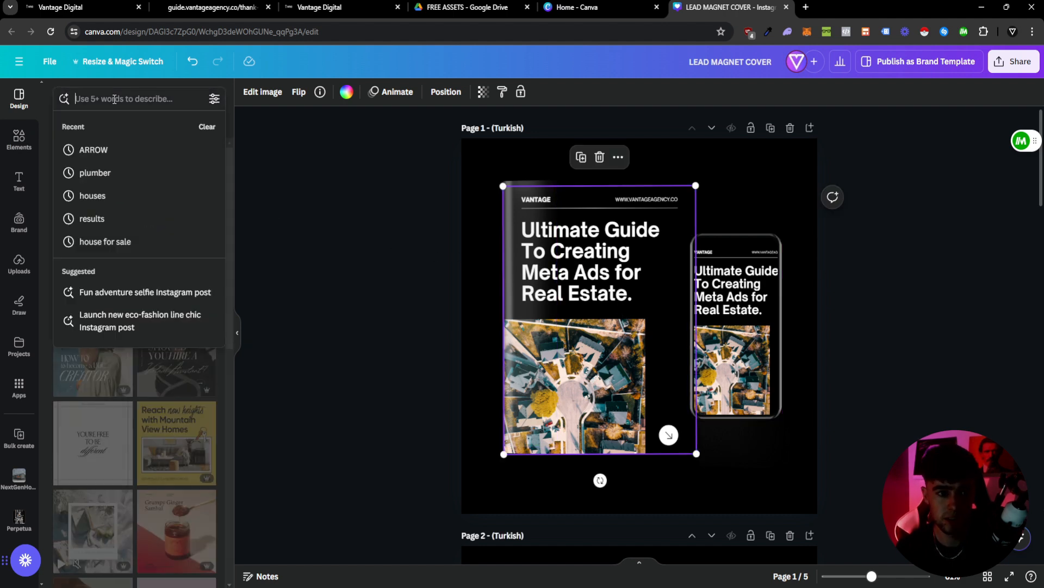
pyautogui.write('lrsf s')
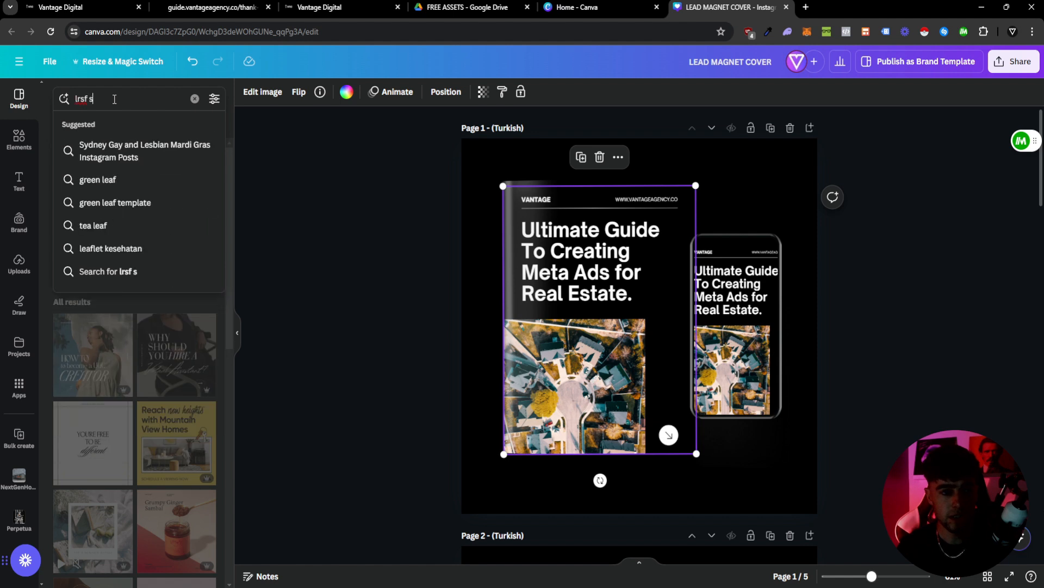
pyautogui.press('BackSpace')
pyautogui.press('BackSpace')
pyautogui.press('BackSpace')
pyautogui.press('BackSpace')
pyautogui.press('BackSpace')
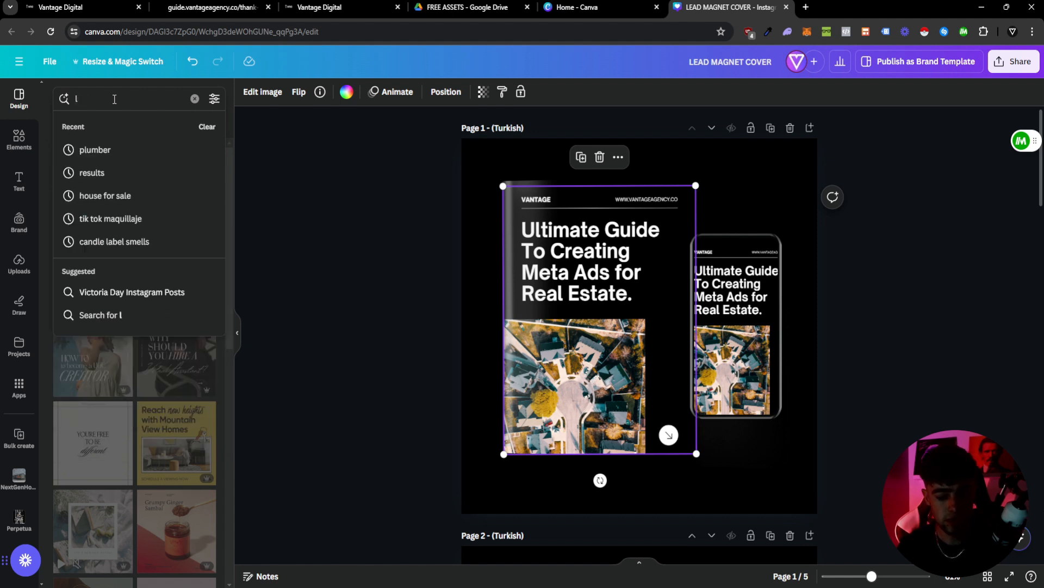
pyautogui.write('ead magnet')
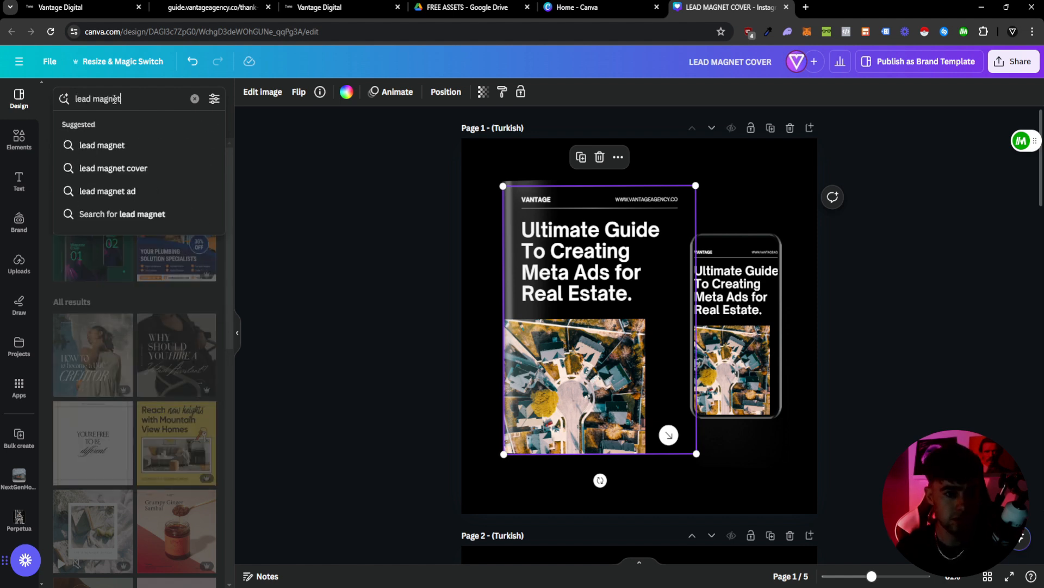
pyautogui.press('Return')
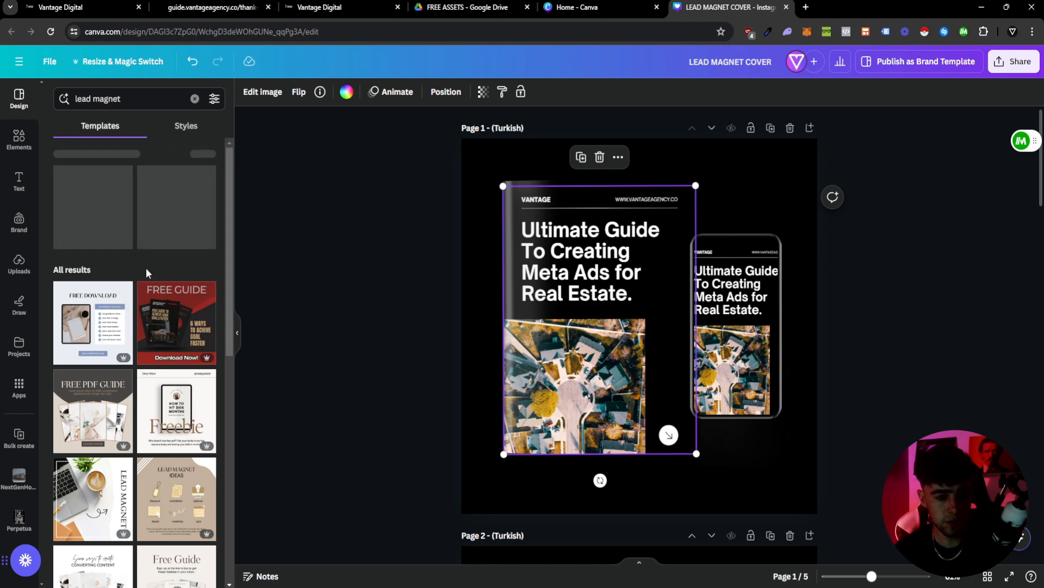
pyautogui.scroll(-5, 147, 273)
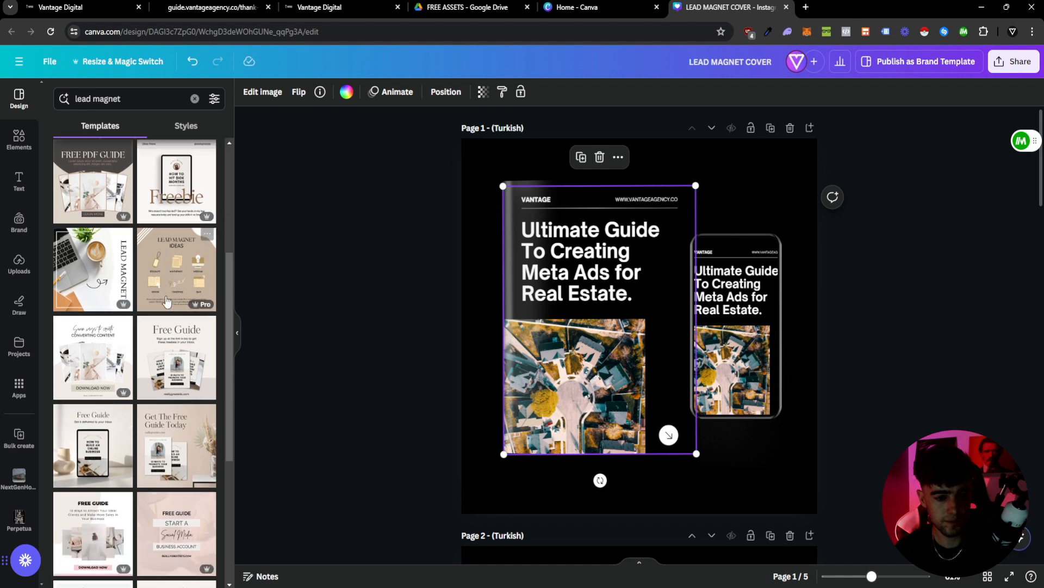
# Apply the Free Guide template with three fanned covers to page 1 and inspect its cover elements.
pyautogui.click(189, 288)
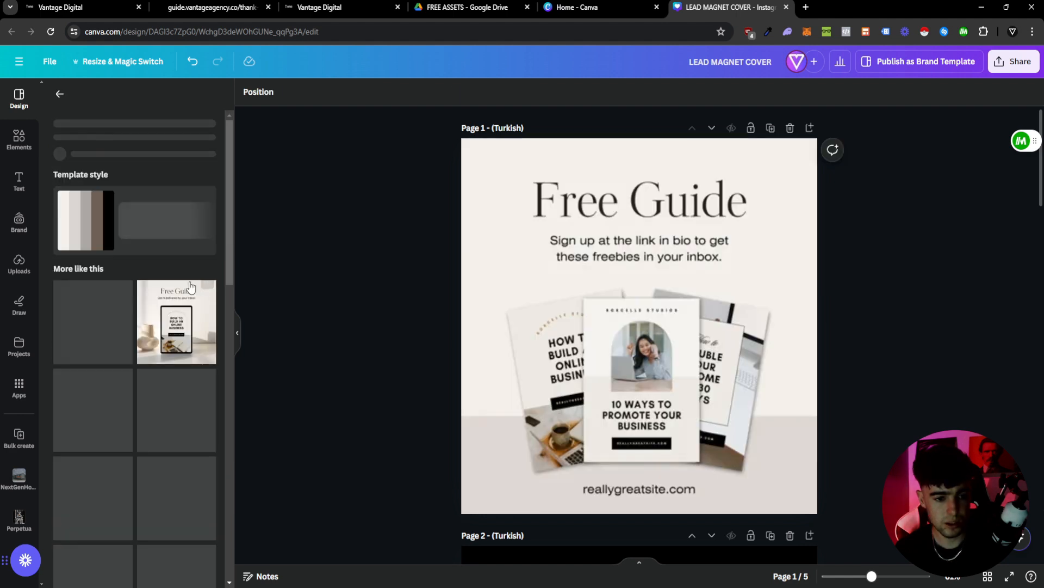
pyautogui.click(625, 343)
pyautogui.scroll(-2, 625, 344)
pyautogui.scroll(1, 624, 344)
pyautogui.scroll(-2, 622, 345)
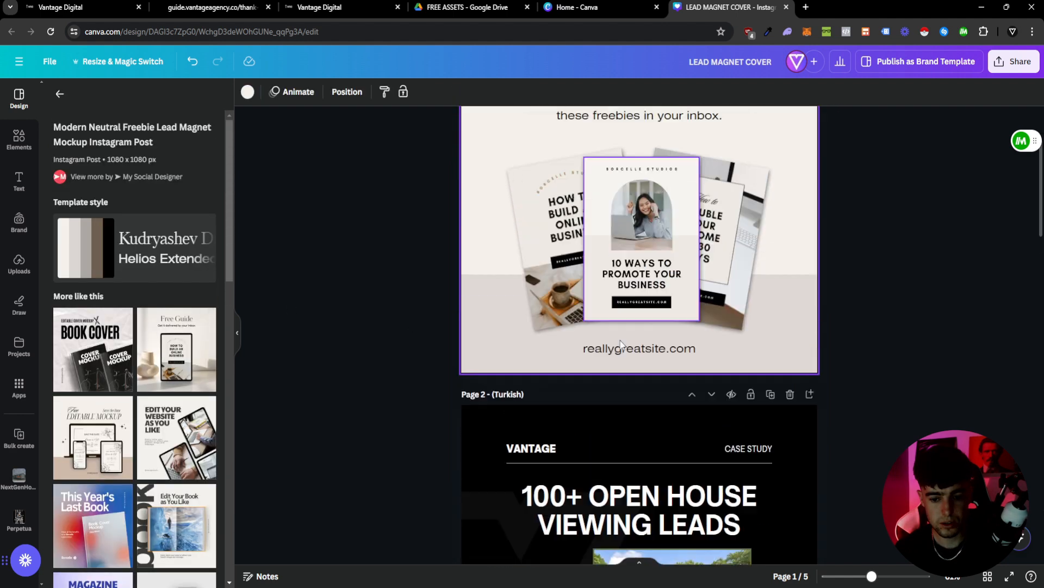
pyautogui.scroll(3, 620, 344)
pyautogui.click(556, 325)
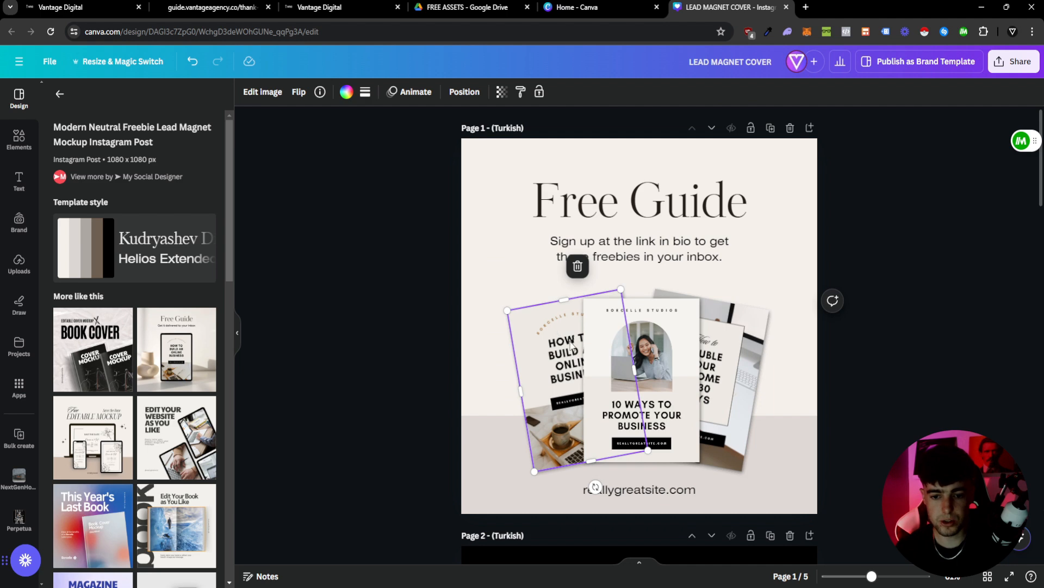
pyautogui.click(643, 364)
# Replace page 1's design with the similar BOOK COVER editable mockup template.
pyautogui.click(105, 350)
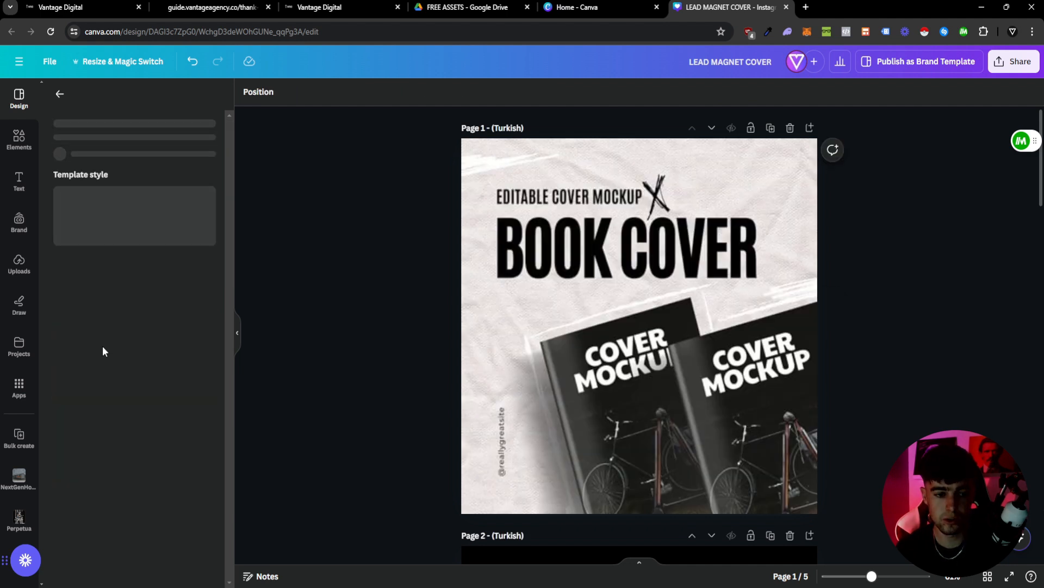
# Change the title on the front-left book cover mockup on page 1 to "META GUIDE".
pyautogui.click(561, 345)
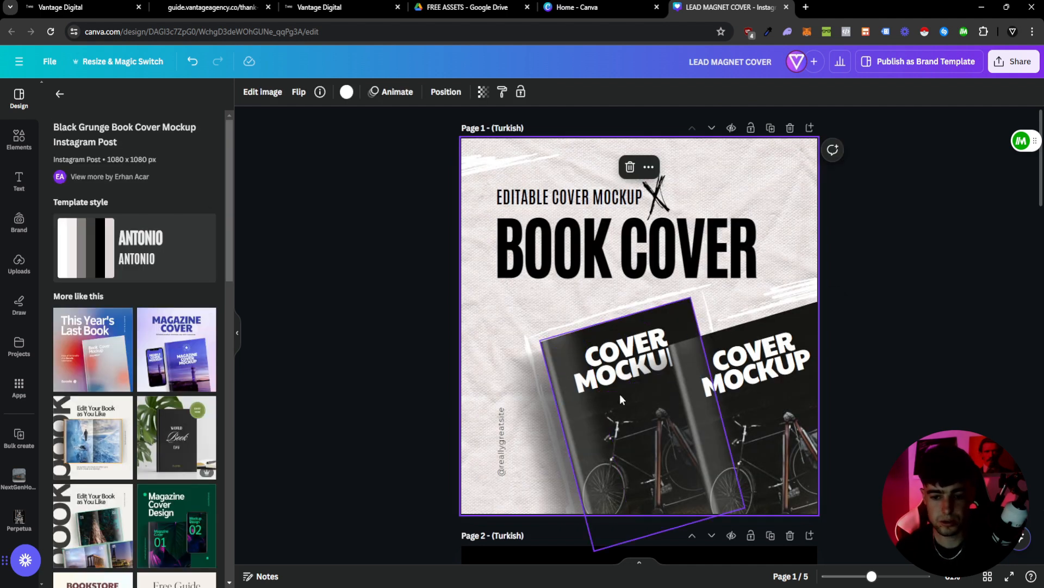
pyautogui.click(620, 398)
pyautogui.click(612, 357)
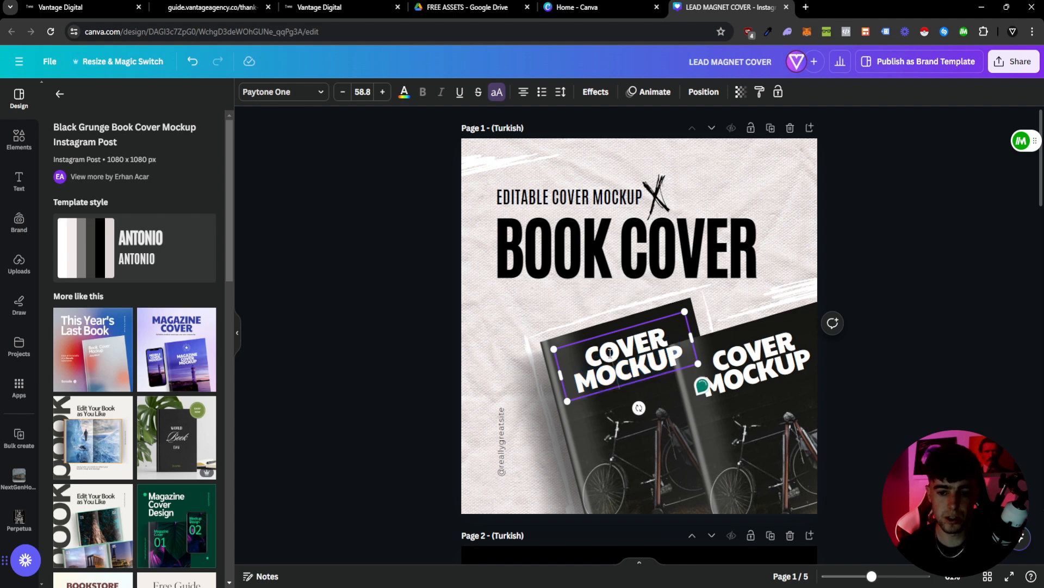
pyautogui.doubleClick(611, 352)
pyautogui.write('FA')
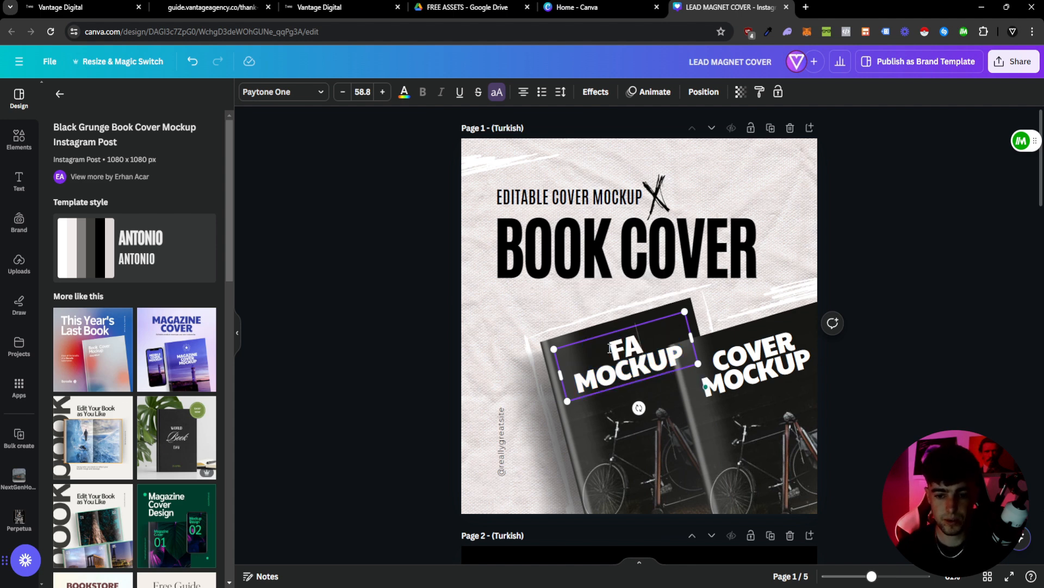
pyautogui.write('CE')
pyautogui.press('BackSpace')
pyautogui.press('BackSpace')
pyautogui.press('BackSpace')
pyautogui.press('BackSpace')
pyautogui.write('NET')
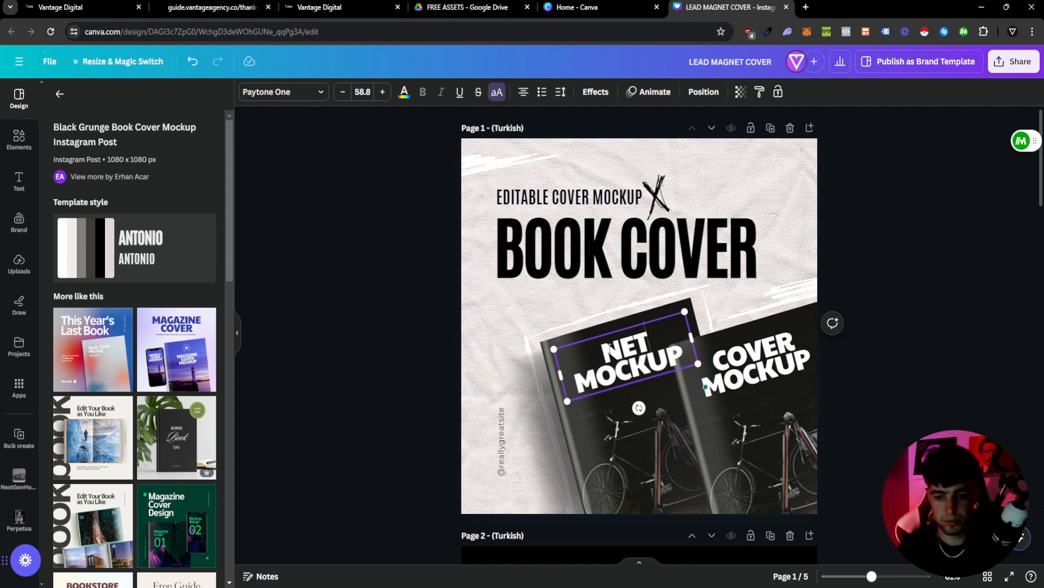
pyautogui.press('BackSpace')
pyautogui.press('BackSpace')
pyautogui.press('BackSpace')
pyautogui.write('META')
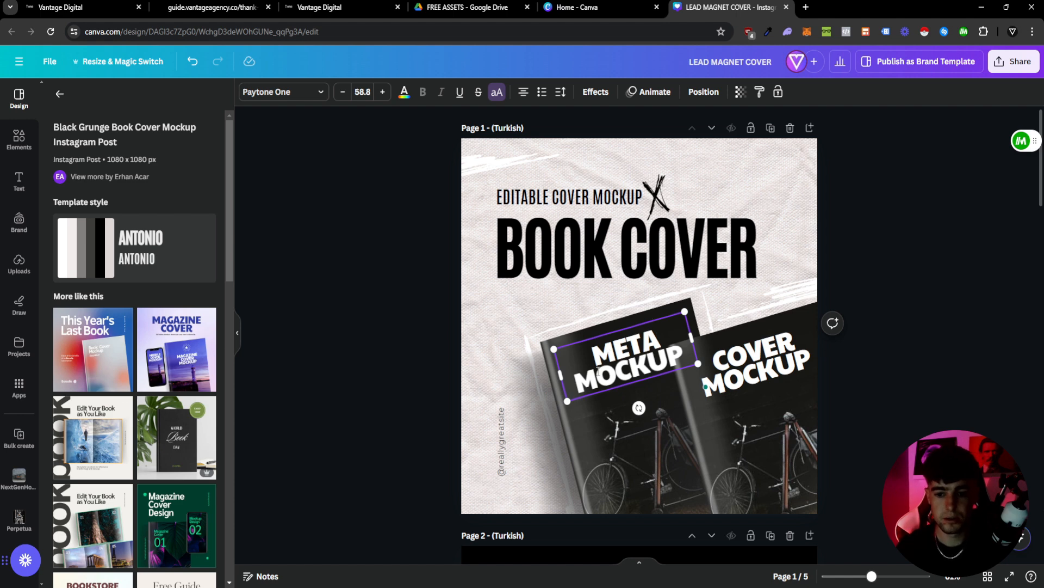
pyautogui.doubleClick(598, 371)
pyautogui.write('GUIDE')
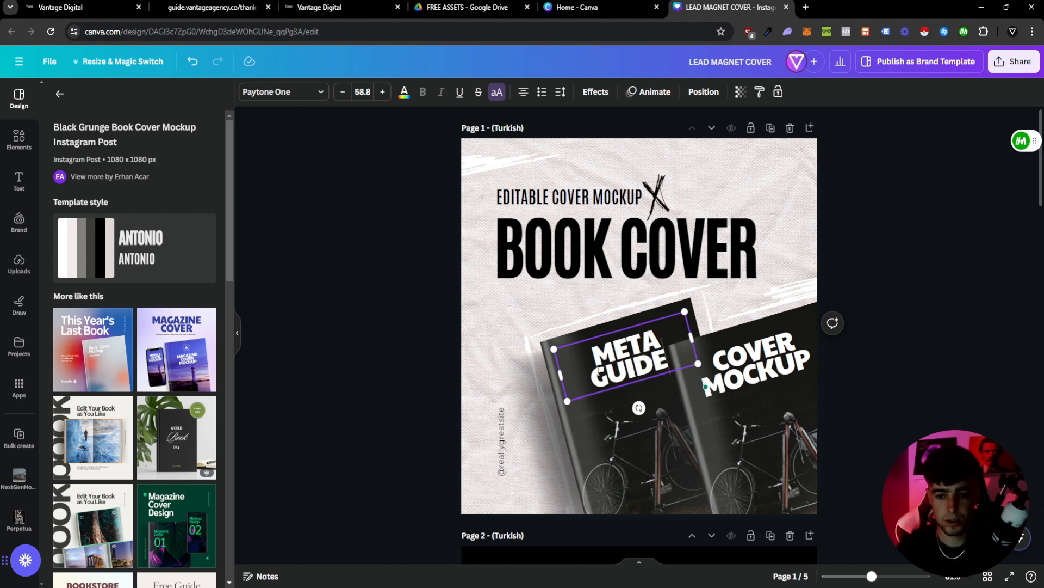
# Change the title on the second book cover mockup to "FREE GUIDE".
pyautogui.click(741, 352)
pyautogui.doubleClick(740, 352)
pyautogui.write('F')
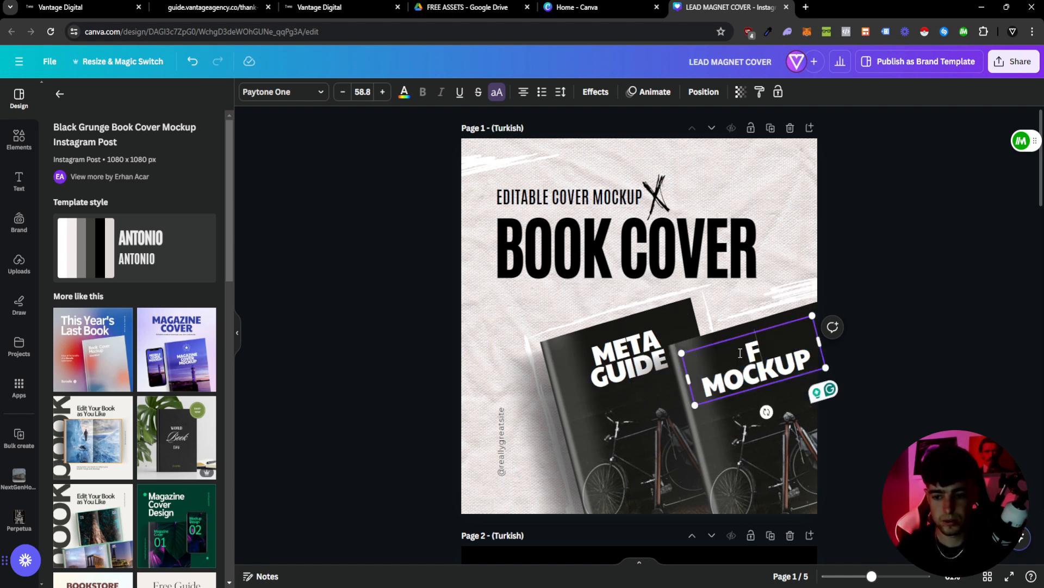
pyautogui.write('REE')
pyautogui.doubleClick(745, 379)
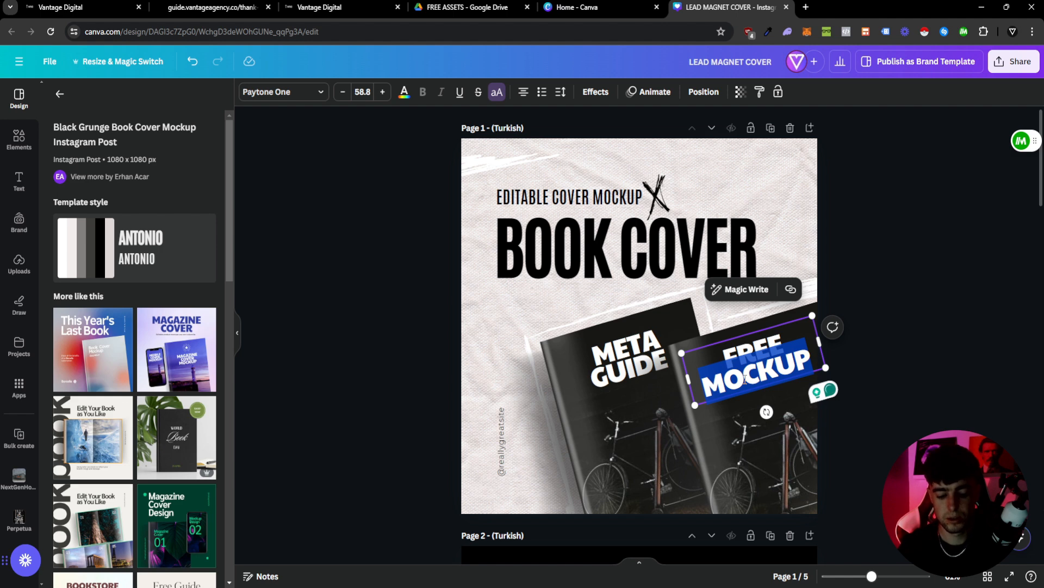
pyautogui.write('GUIDE')
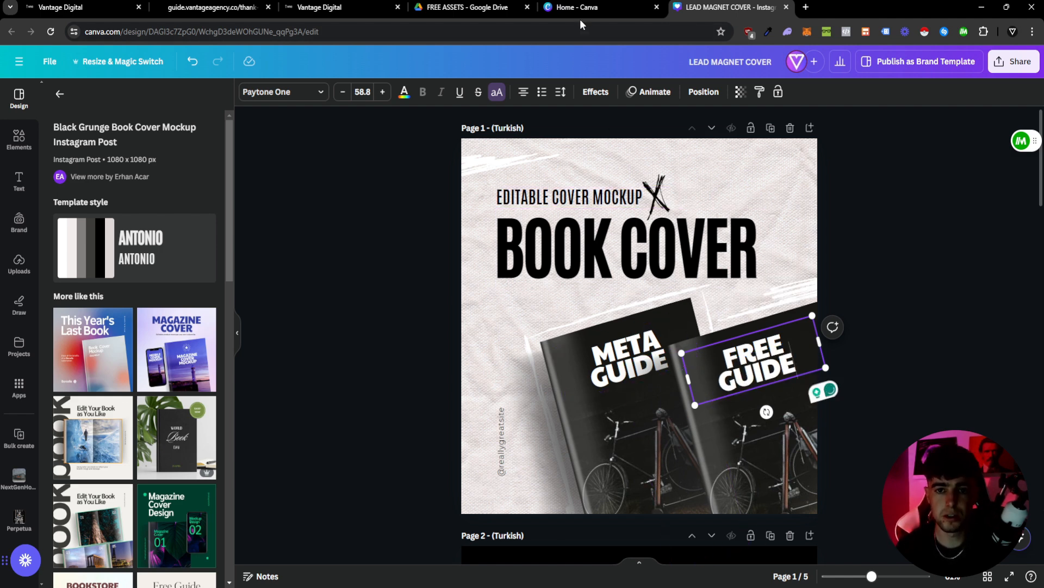
# Switch to the Vantage Digital page builder and review the hero section's headline, guide mockup image, description and button.
pyautogui.click(357, 5)
pyautogui.click(212, 7)
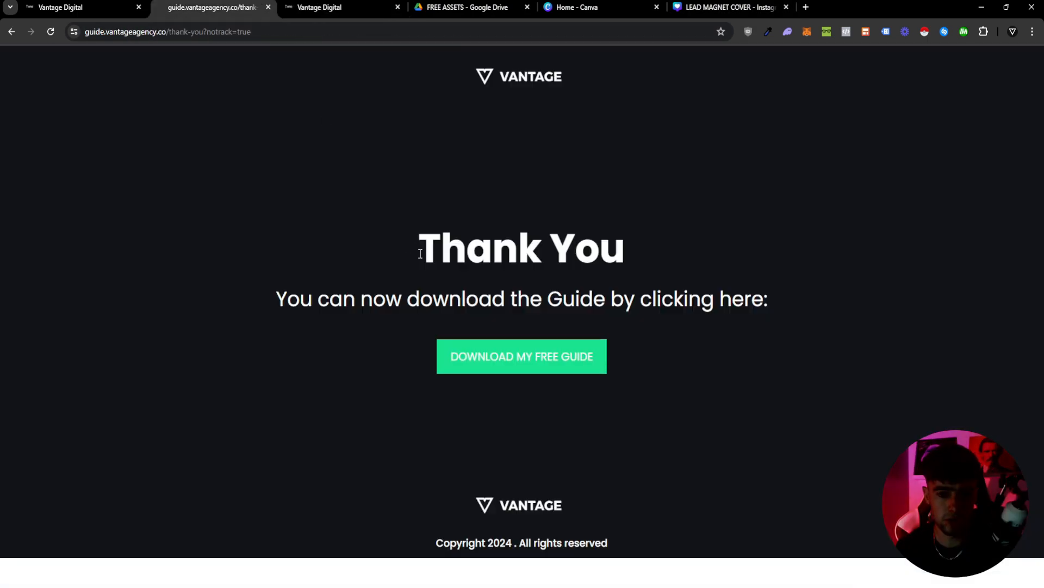
pyautogui.click(126, 6)
pyautogui.scroll(2, 408, 296)
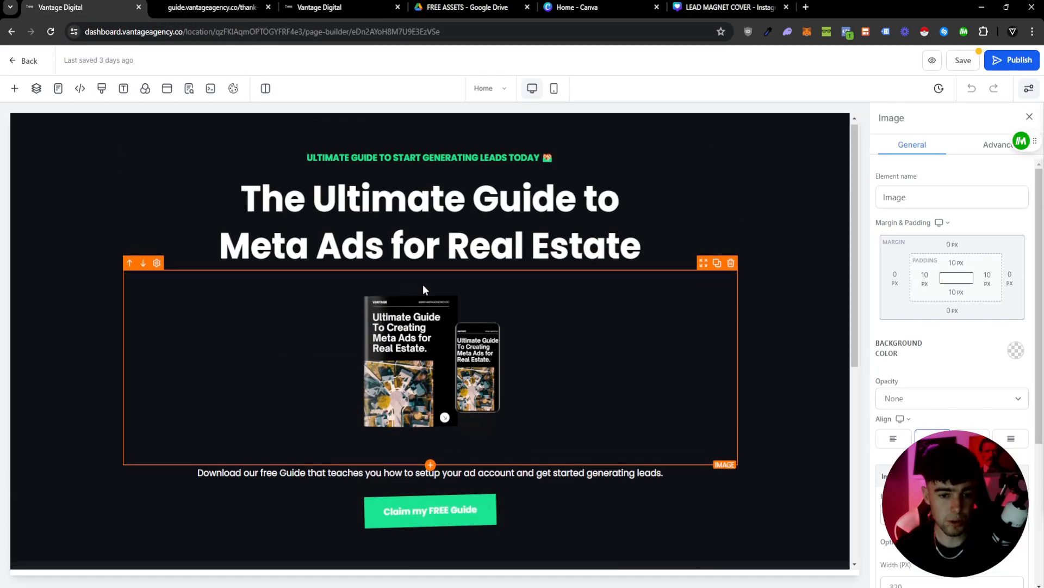
pyautogui.scroll(-2, 425, 289)
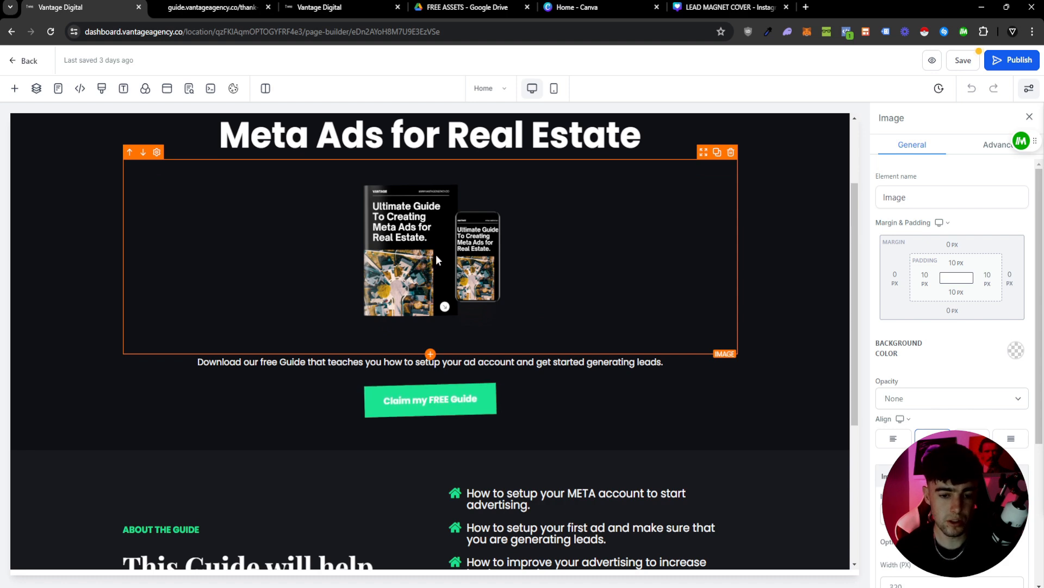
pyautogui.scroll(2, 459, 345)
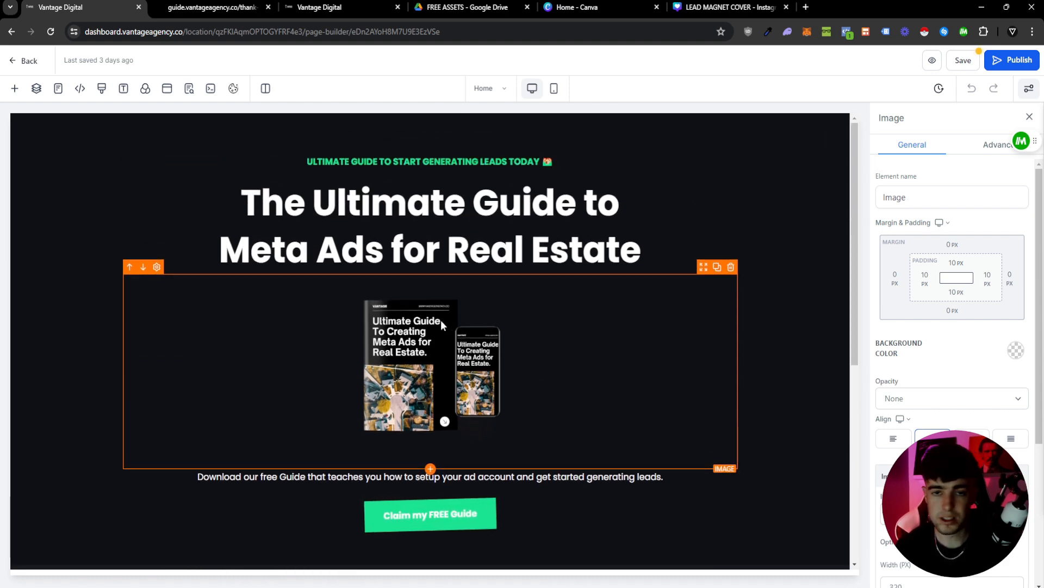
pyautogui.scroll(-2, 456, 322)
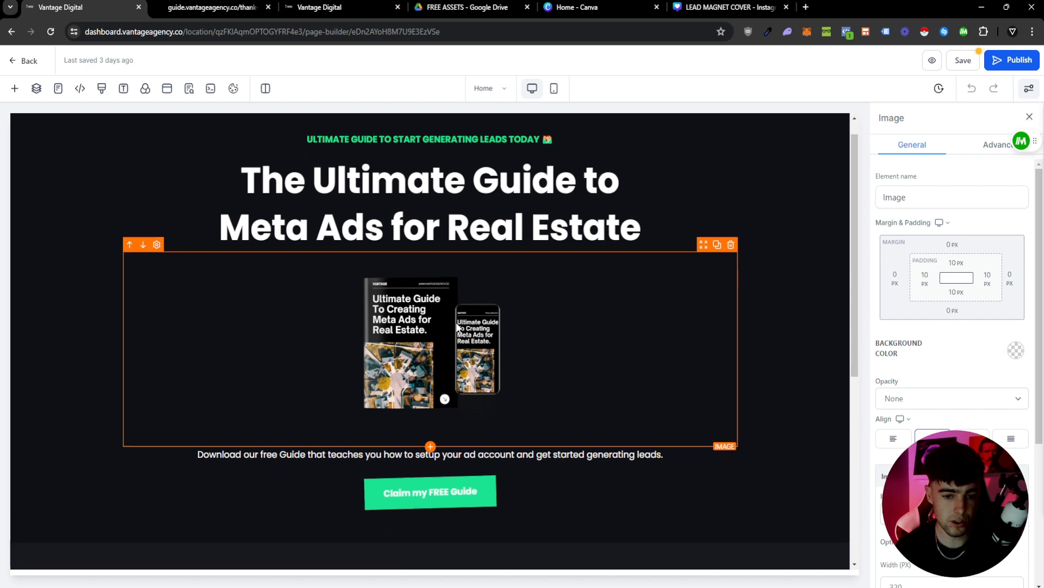
pyautogui.scroll(1, 451, 308)
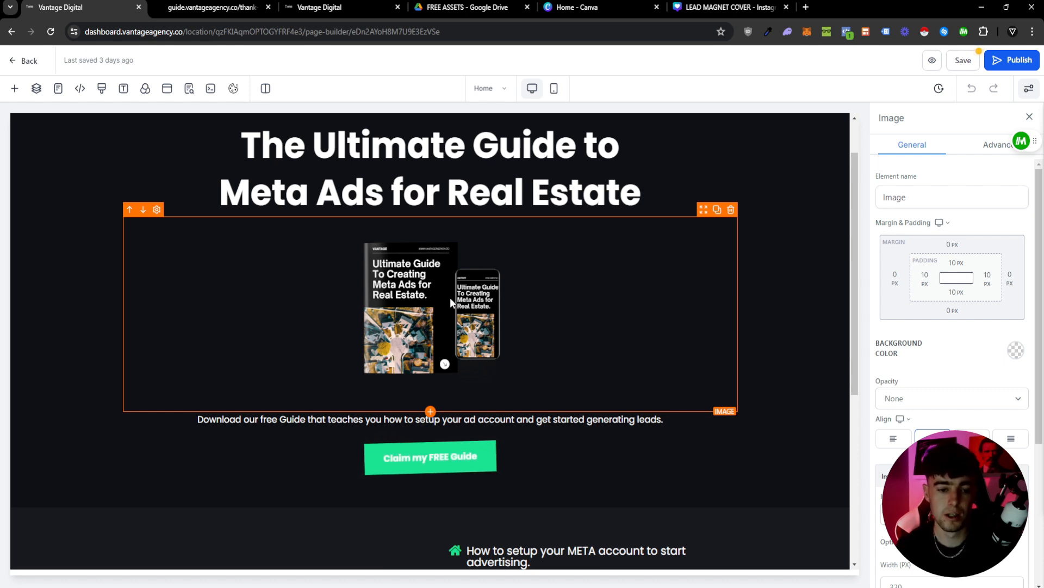
pyautogui.scroll(-1, 450, 313)
pyautogui.click(562, 361)
pyautogui.scroll(-1, 517, 352)
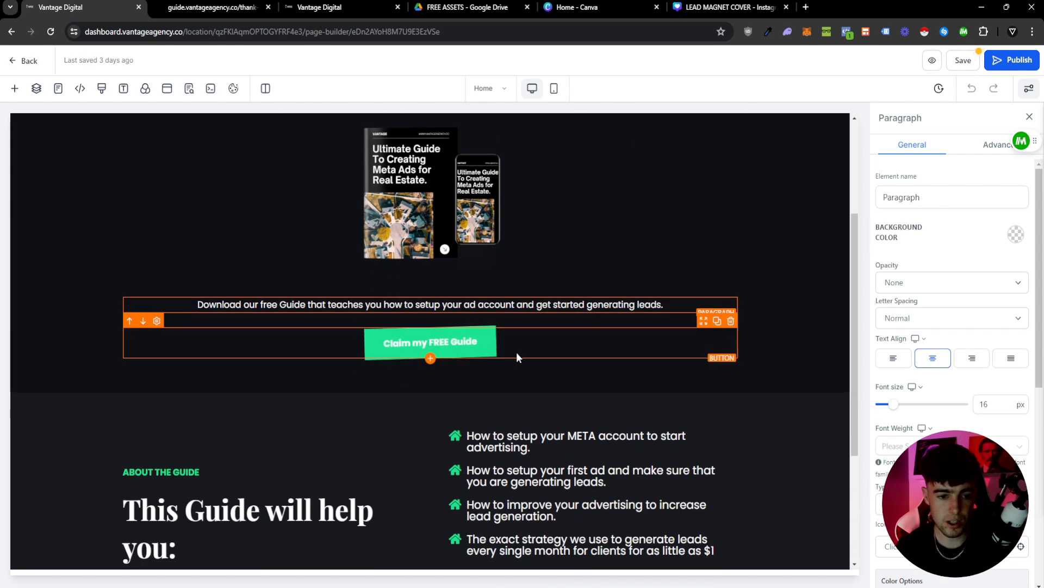
pyautogui.scroll(1, 431, 316)
# Try the Bounce (loop) and Elevate (hover) effects on the hero's Claim my FREE Guide button and return it to Rocking (loop).
pyautogui.click(566, 393)
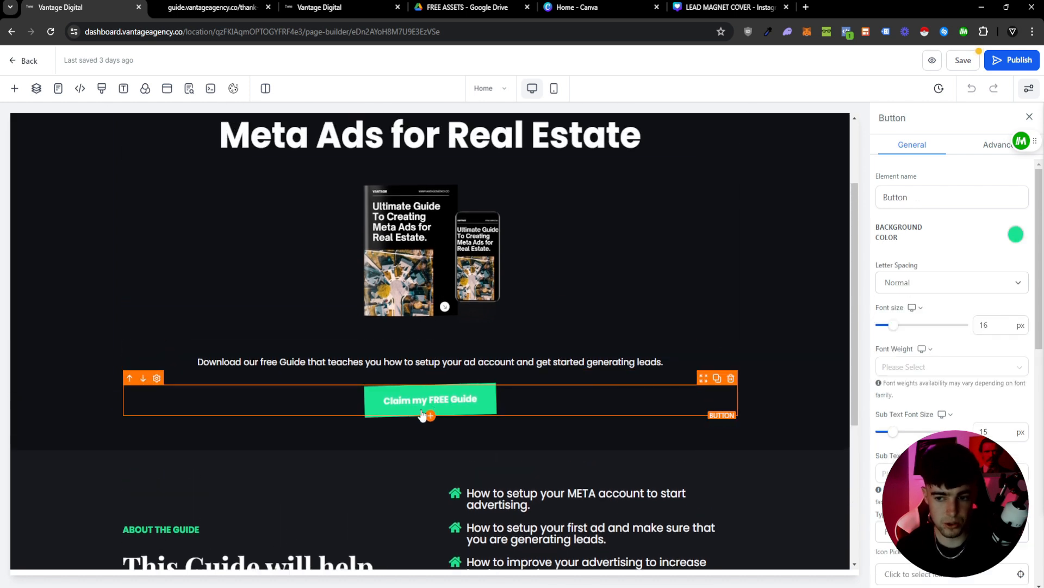
pyautogui.click(996, 146)
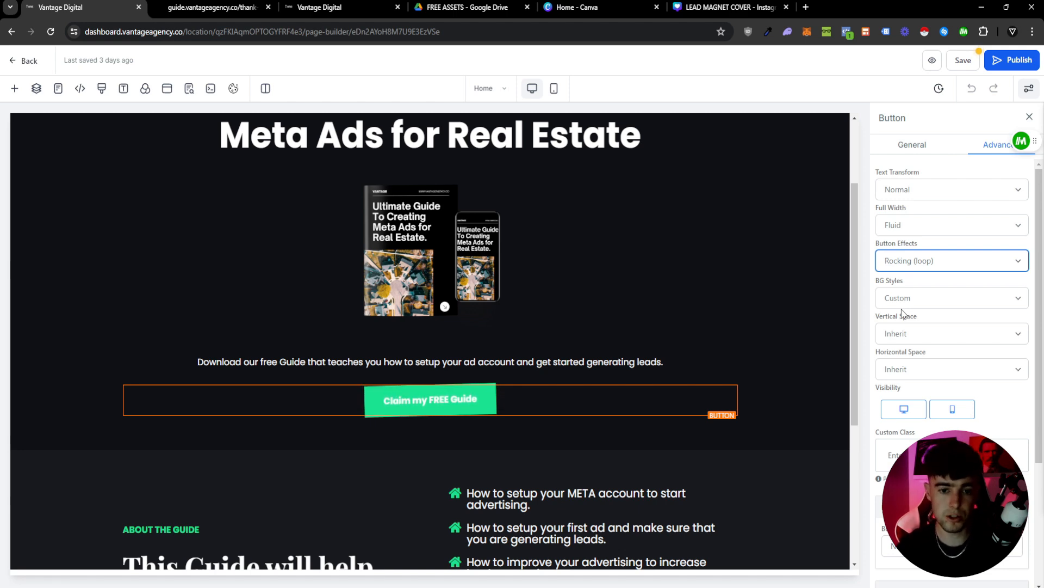
pyautogui.scroll(2, 680, 314)
pyautogui.scroll(-3, 658, 309)
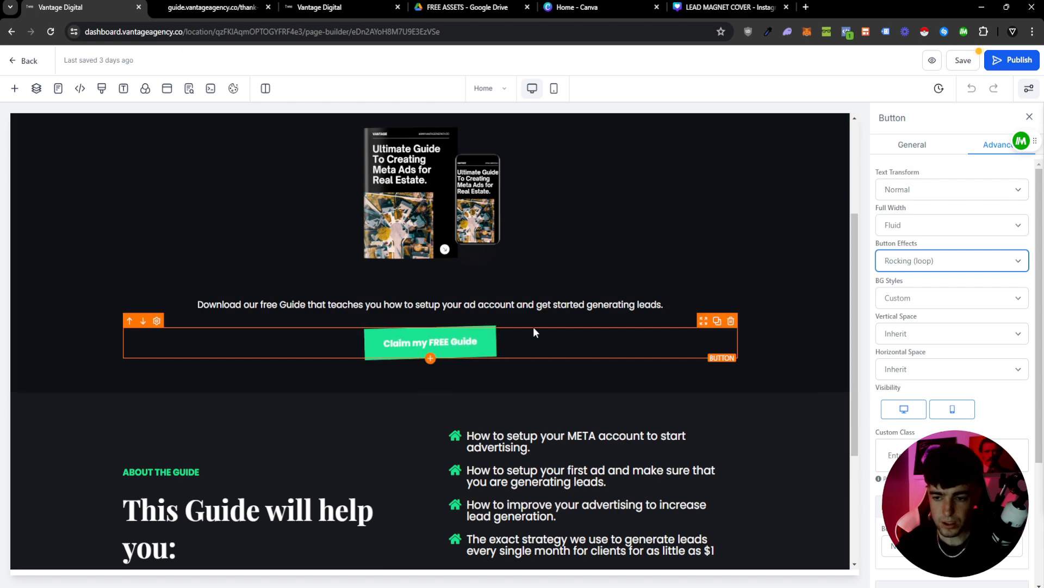
pyautogui.scroll(1, 526, 278)
pyautogui.scroll(-1, 524, 278)
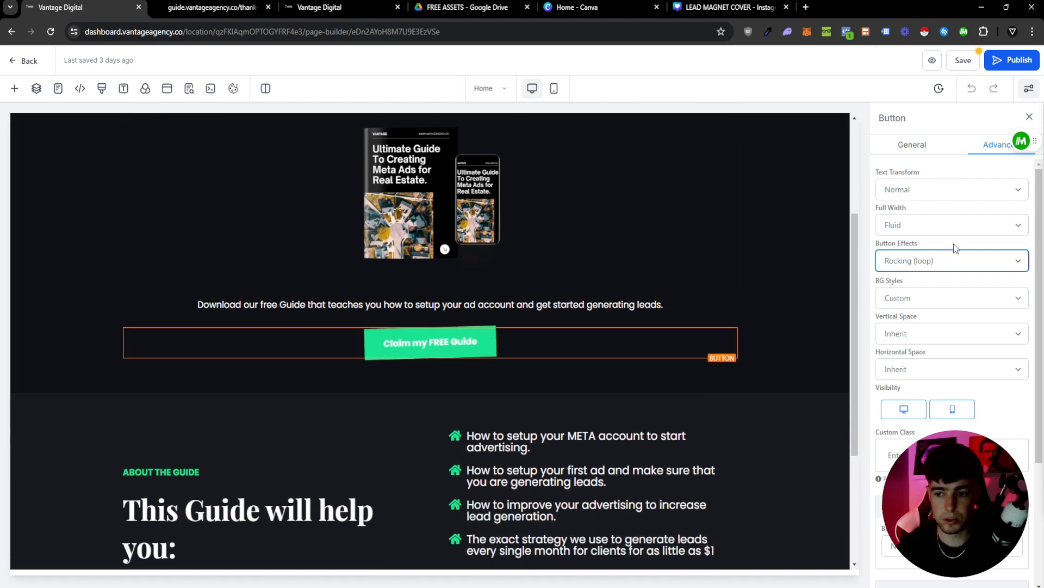
pyautogui.click(946, 311)
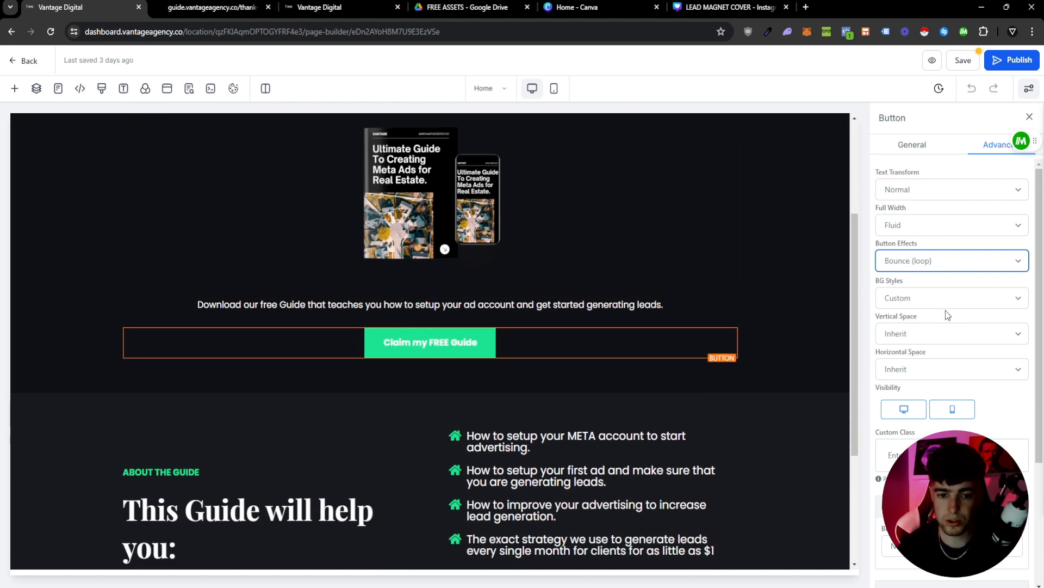
pyautogui.click(958, 260)
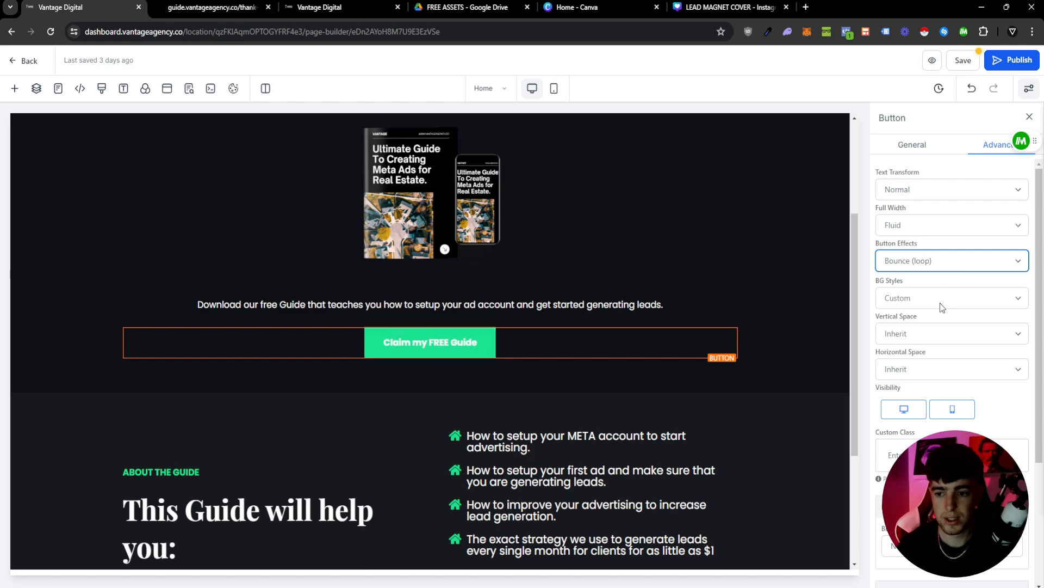
pyautogui.click(940, 302)
pyautogui.click(932, 261)
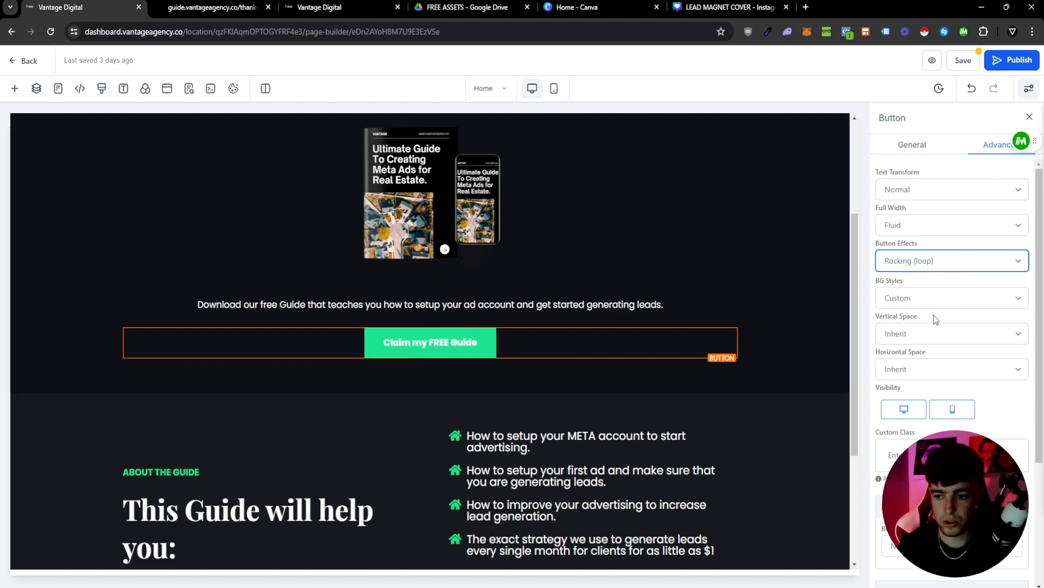
pyautogui.click(932, 328)
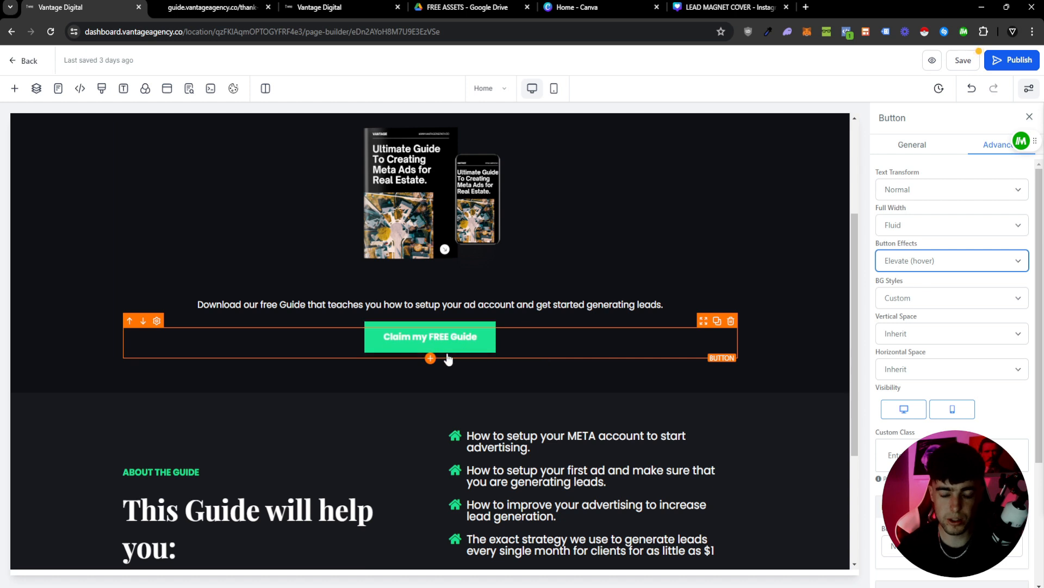
pyautogui.click(942, 302)
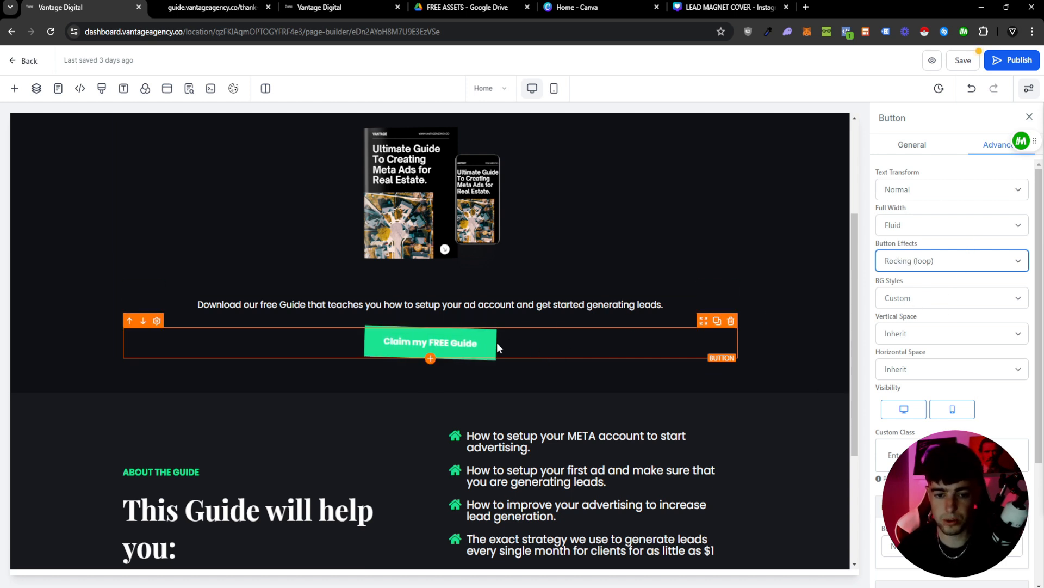
# Reword the first bullet under "This Guide will help you:" to "Setup your META account to start advertising.".
pyautogui.scroll(-3, 650, 326)
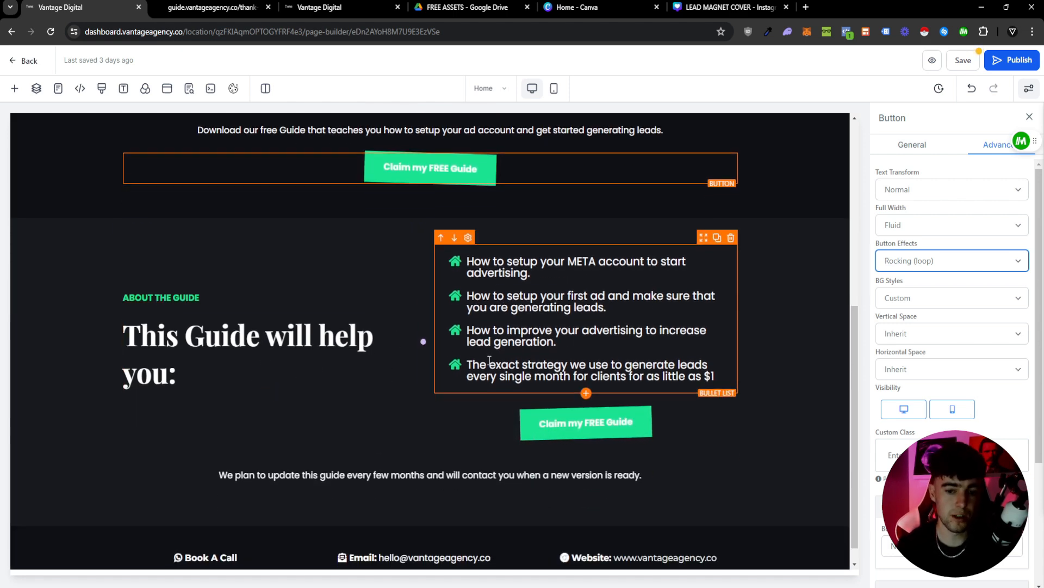
pyautogui.scroll(-1, 385, 362)
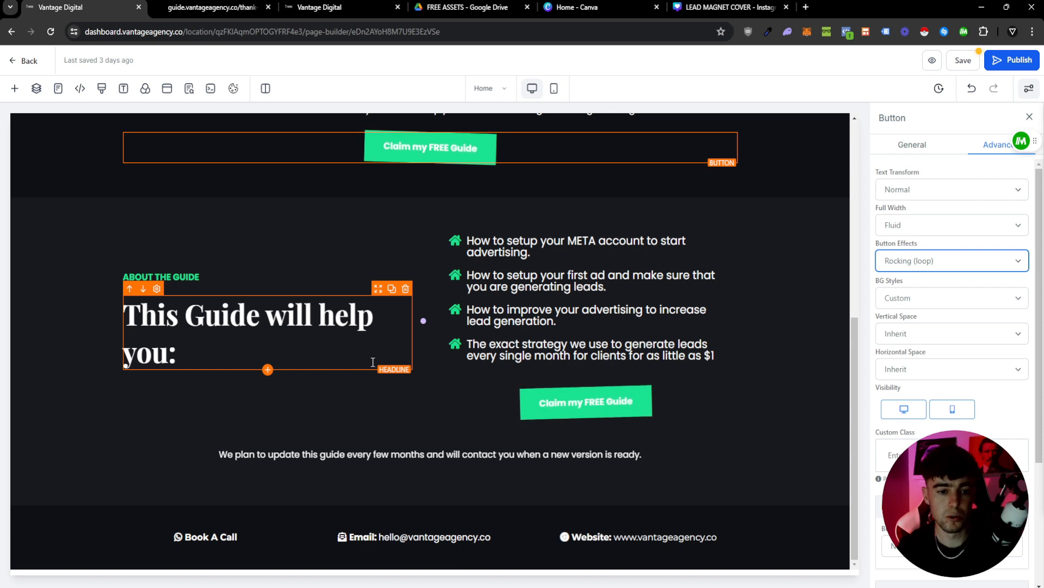
pyautogui.click(503, 244)
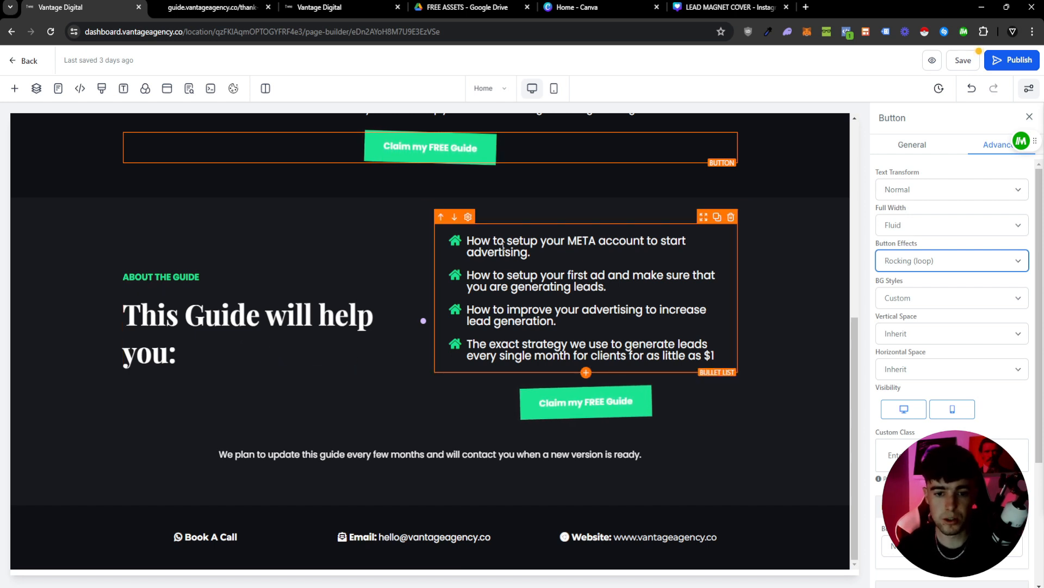
pyautogui.click(502, 243)
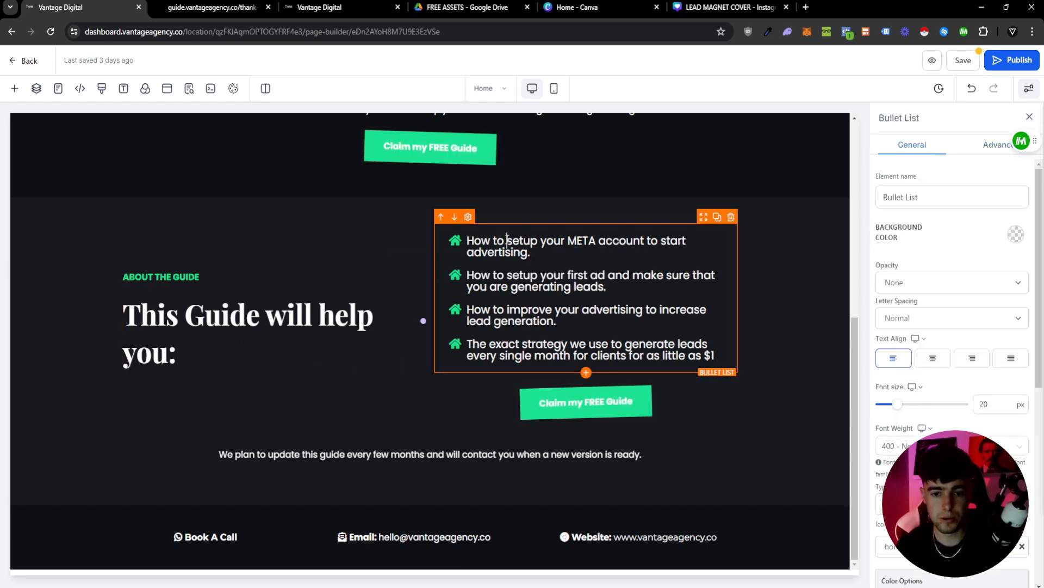
pyautogui.tripleClick(511, 240)
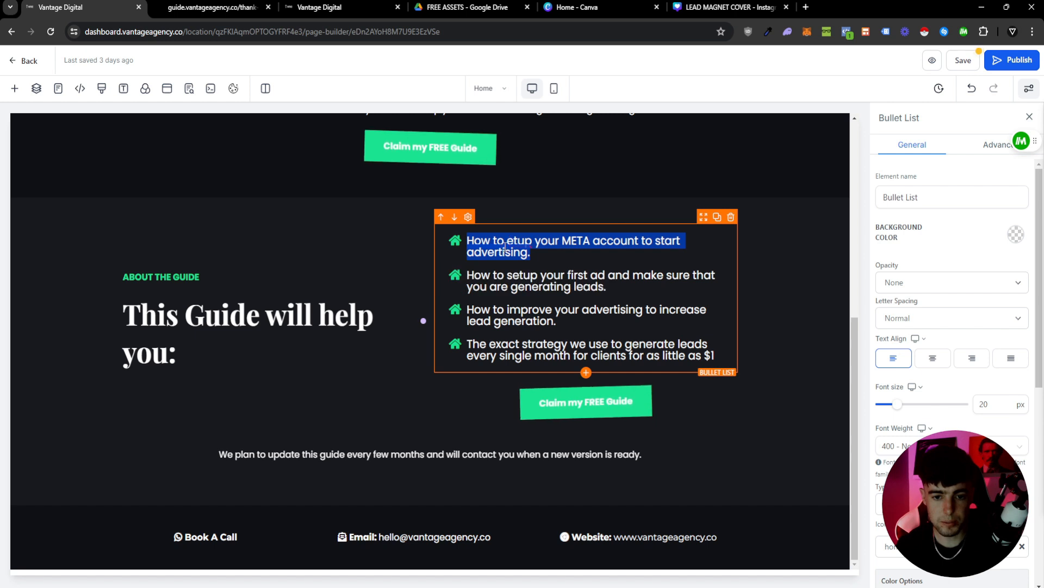
pyautogui.click(507, 240)
pyautogui.press('Delete')
pyautogui.moveTo(507, 240); pyautogui.dragTo(469, 244)
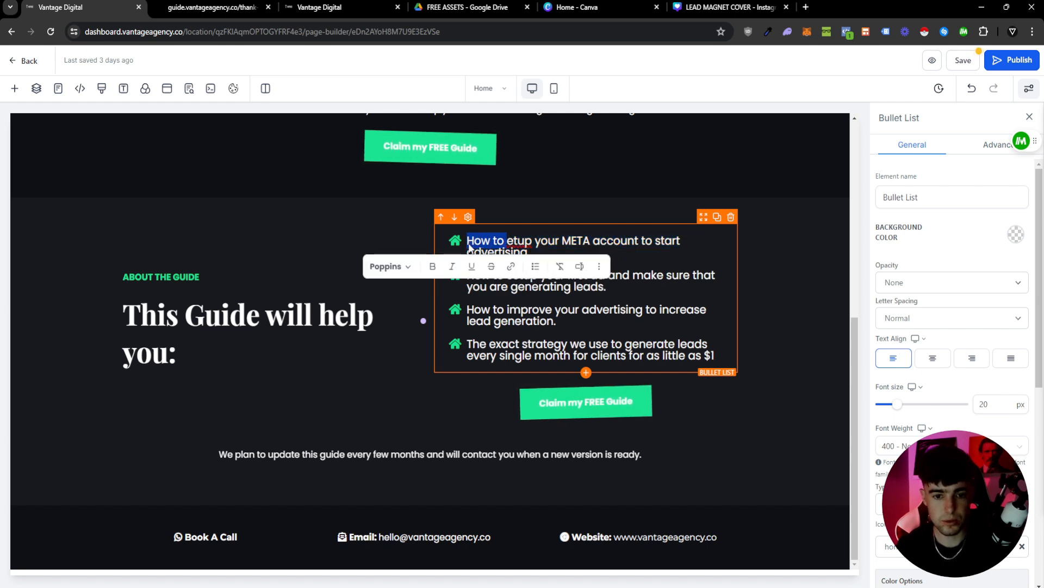
pyautogui.write('s')
pyautogui.press('BackSpace')
pyautogui.write('S')
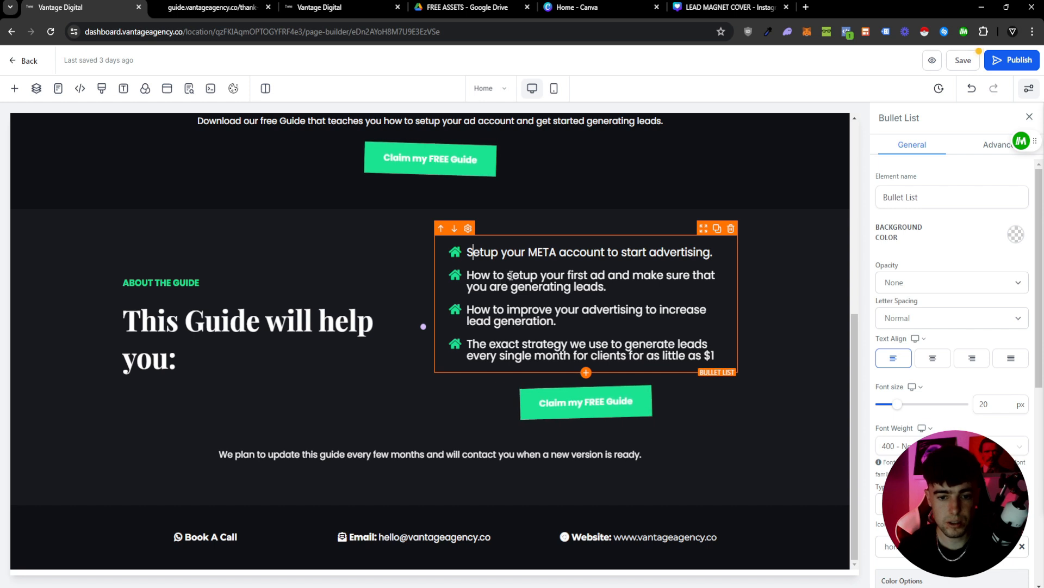
# Make the second bullet start with "Setup your first ad" and the third with "Show you how to improve your advertising".
pyautogui.moveTo(510, 275); pyautogui.dragTo(467, 275)
pyautogui.write('S')
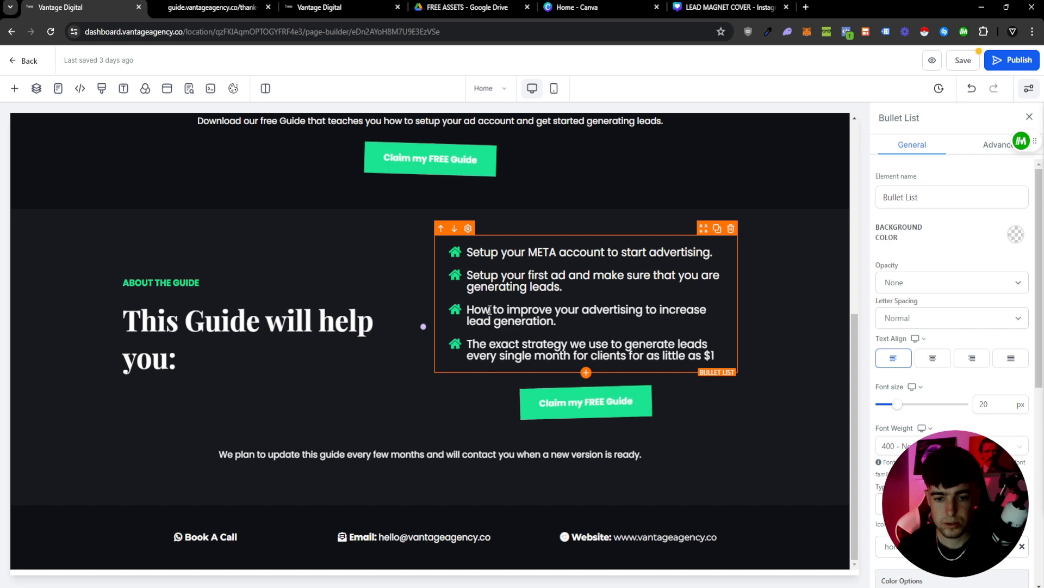
pyautogui.moveTo(474, 310); pyautogui.dragTo(466, 312)
pyautogui.write('Show you h')
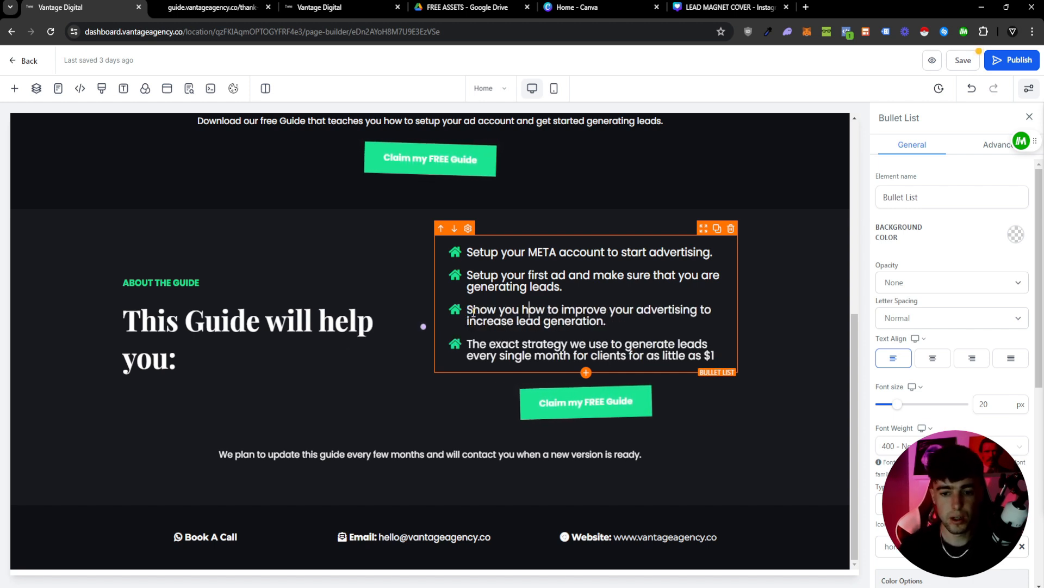
pyautogui.click(613, 326)
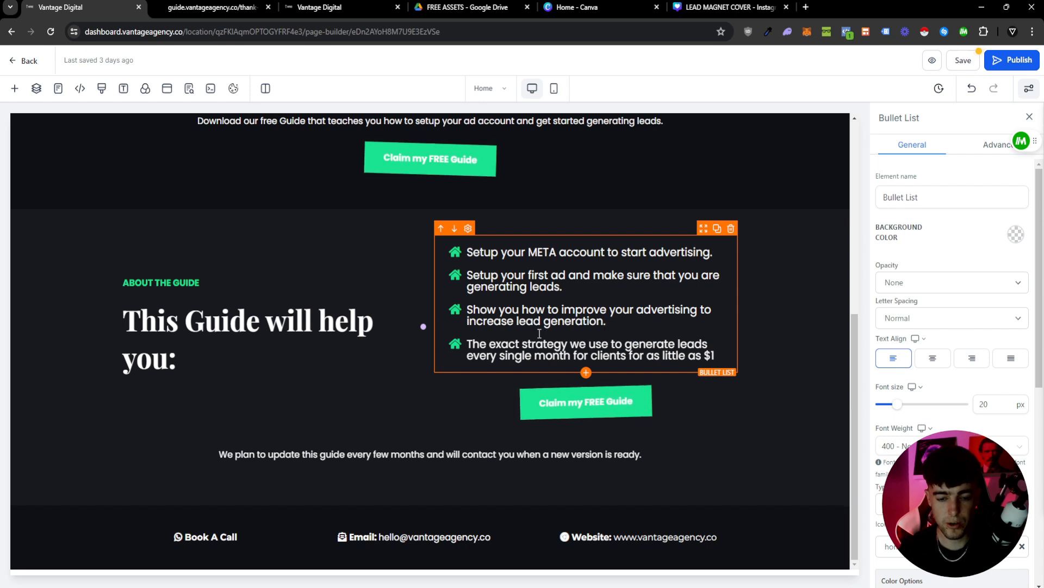
# Make the fourth bullet start with "Give you the exact strategy" and save the page.
pyautogui.doubleClick(482, 346)
pyautogui.write('Give you the')
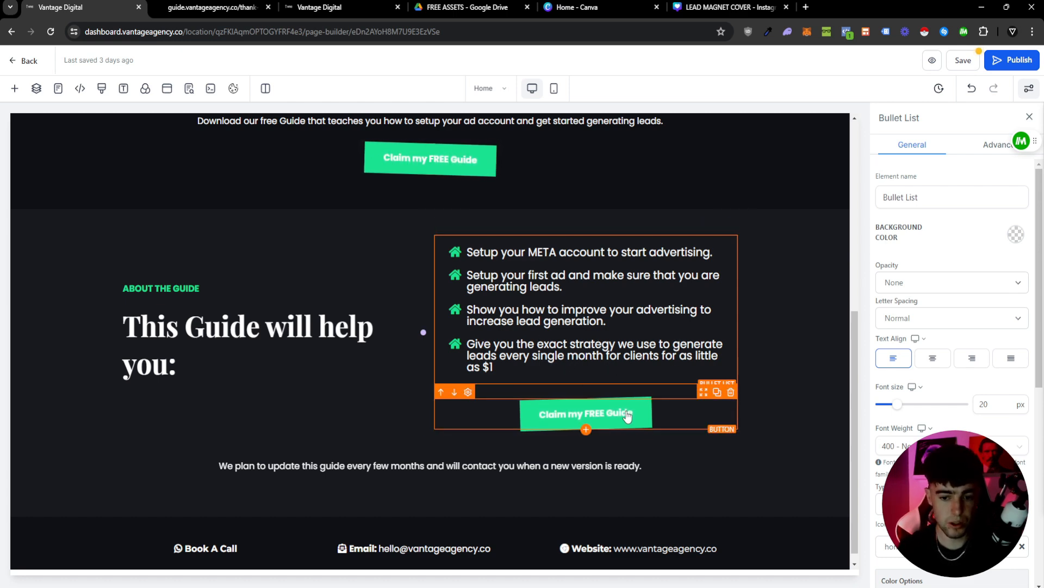
pyautogui.scroll(5, 588, 432)
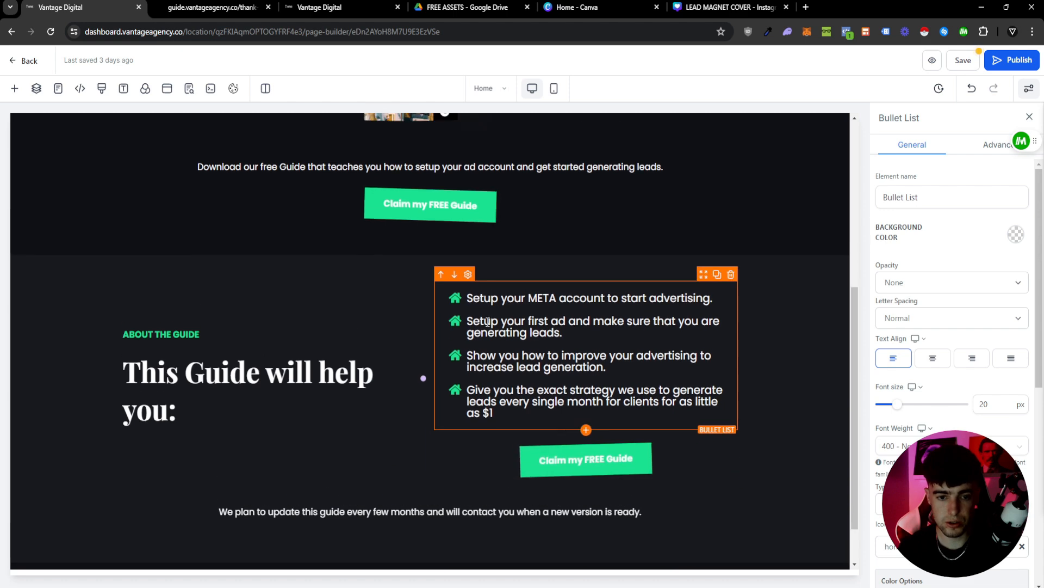
pyautogui.scroll(-2, 469, 401)
pyautogui.scroll(-5, 437, 385)
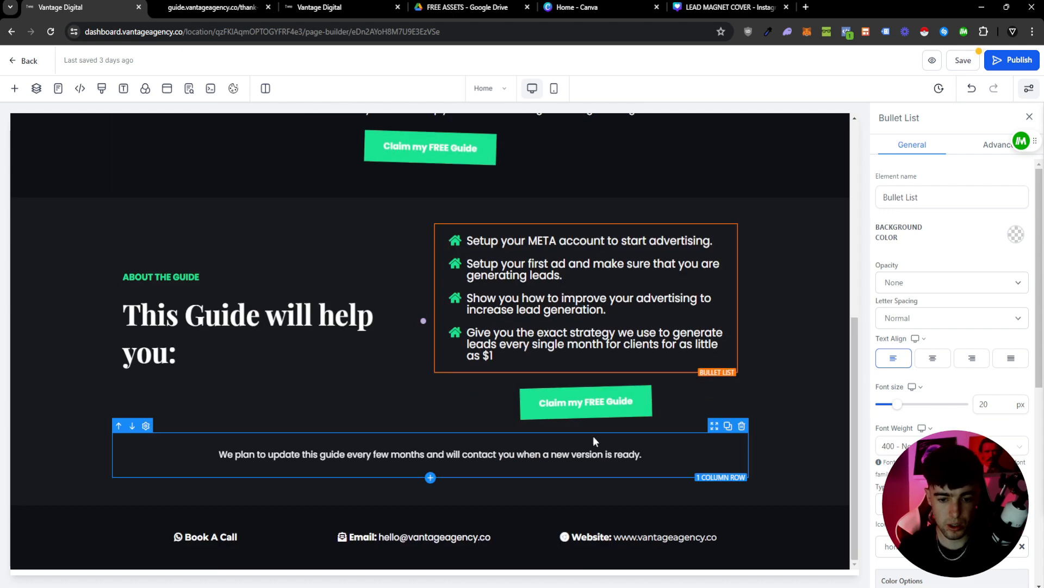
pyautogui.scroll(4, 389, 235)
pyautogui.scroll(1, 389, 235)
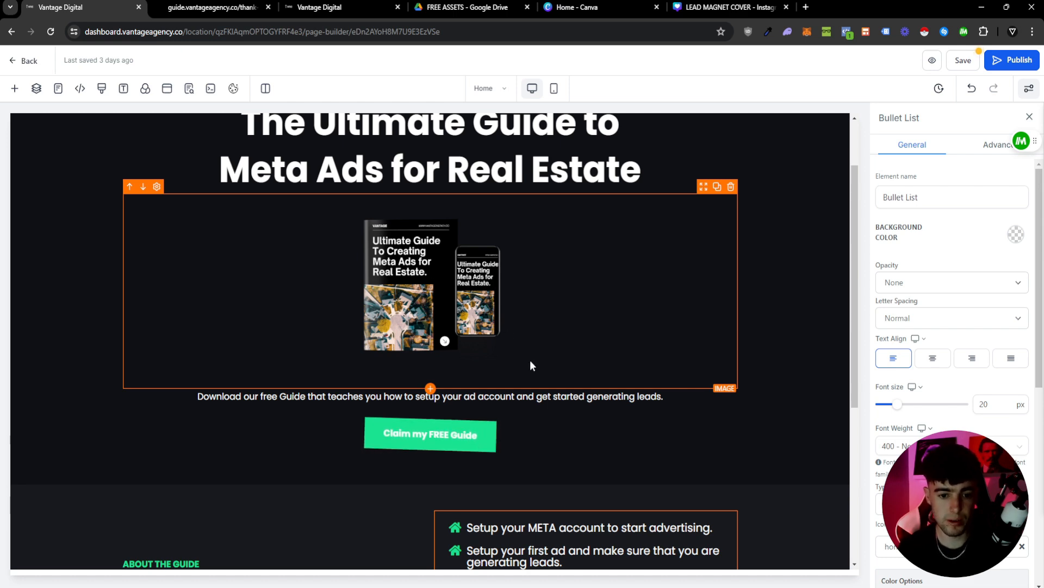
pyautogui.scroll(-4, 532, 361)
pyautogui.scroll(-1, 544, 377)
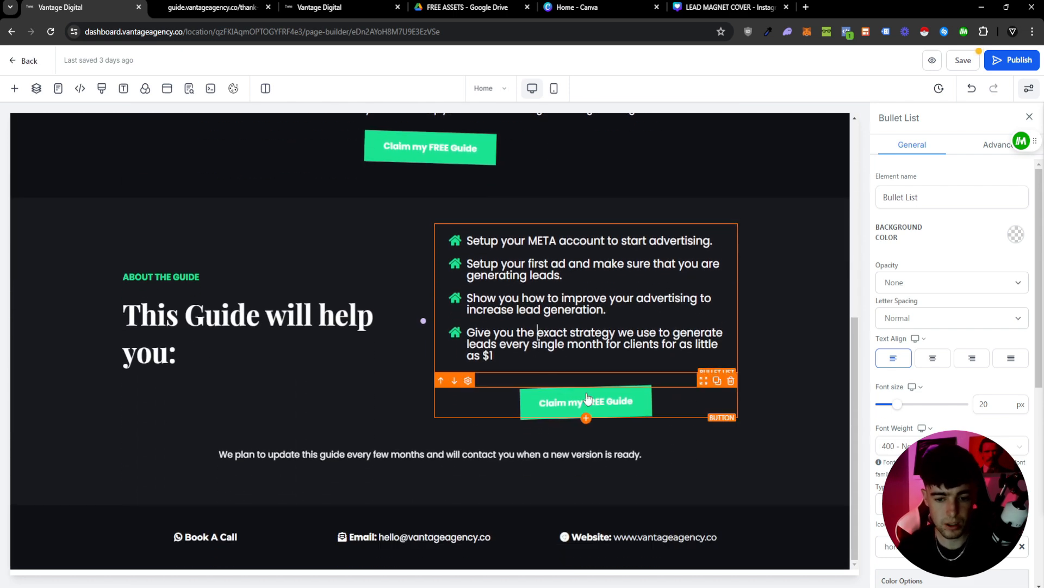
pyautogui.scroll(1, 544, 377)
pyautogui.click(964, 65)
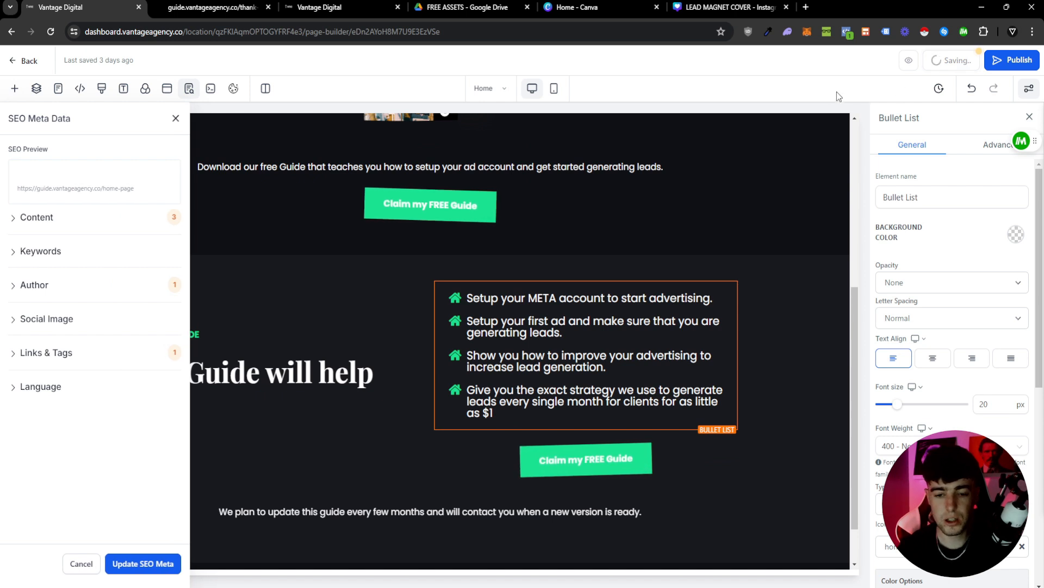
# Preview the saved page down to the footer, check the popup form, and return to the page builder.
pyautogui.scroll(-1, 794, 230)
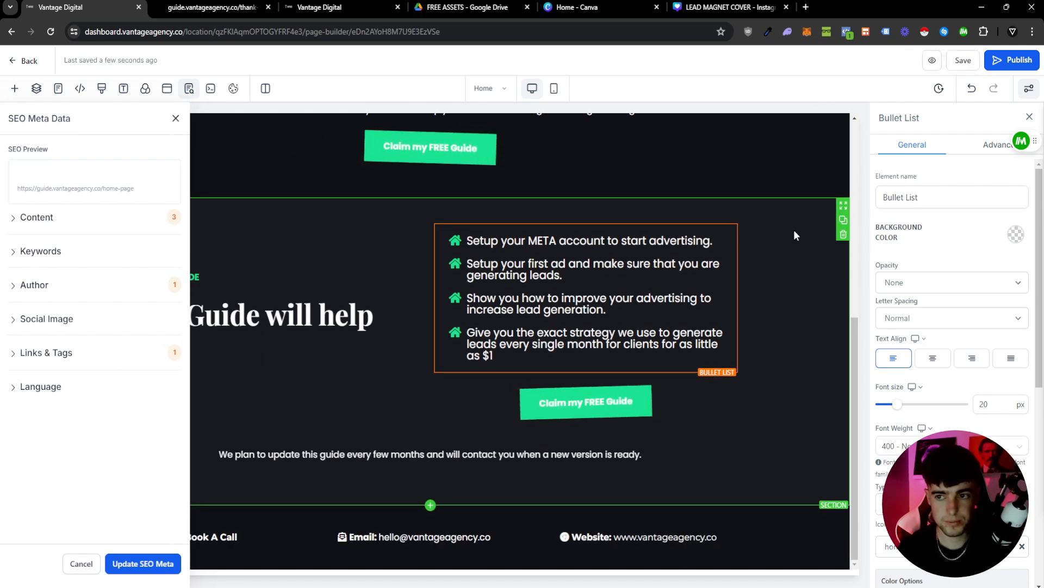
pyautogui.click(933, 60)
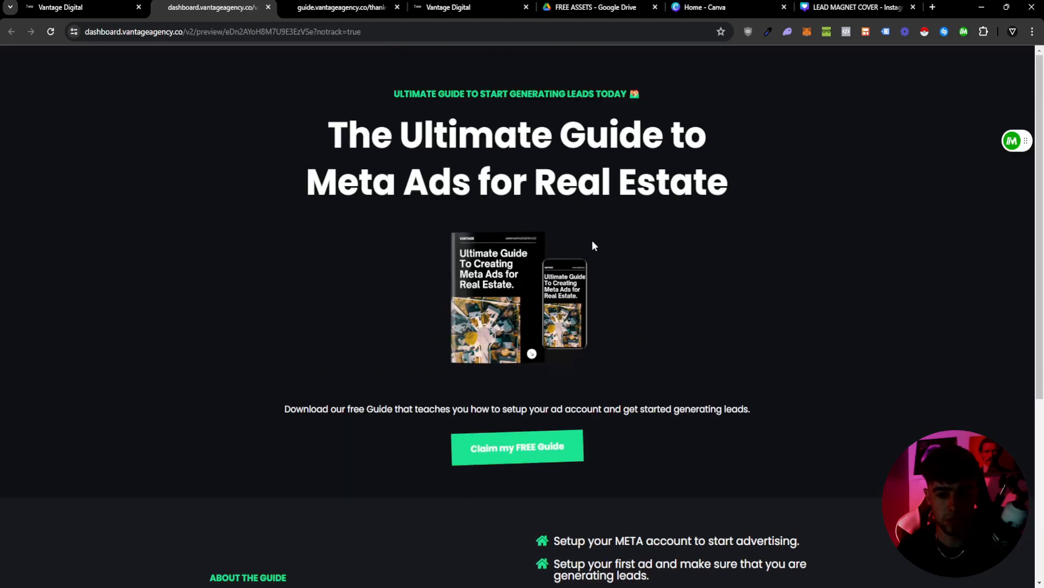
pyautogui.scroll(-5, 593, 243)
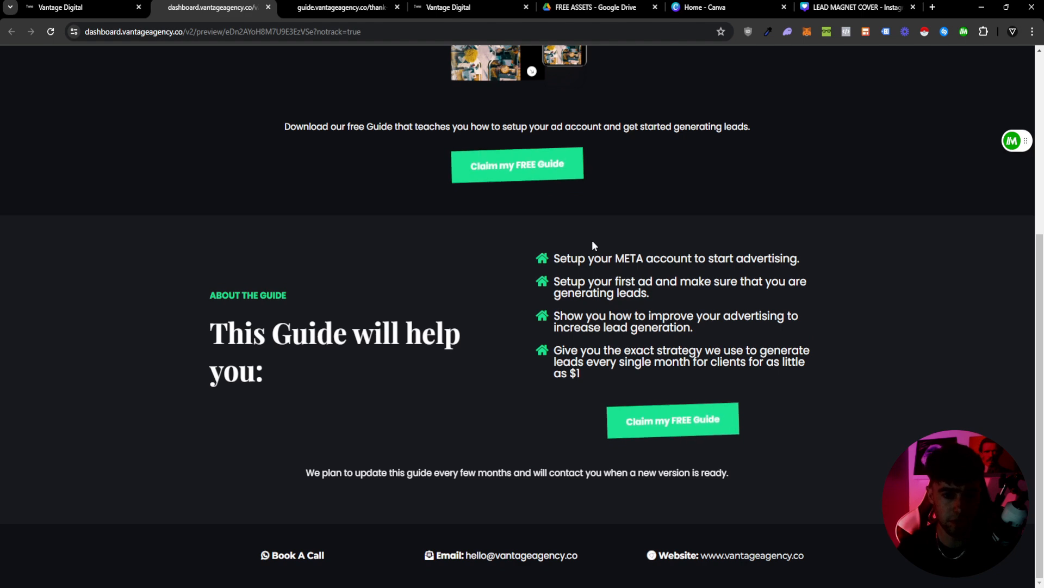
pyautogui.scroll(5, 591, 245)
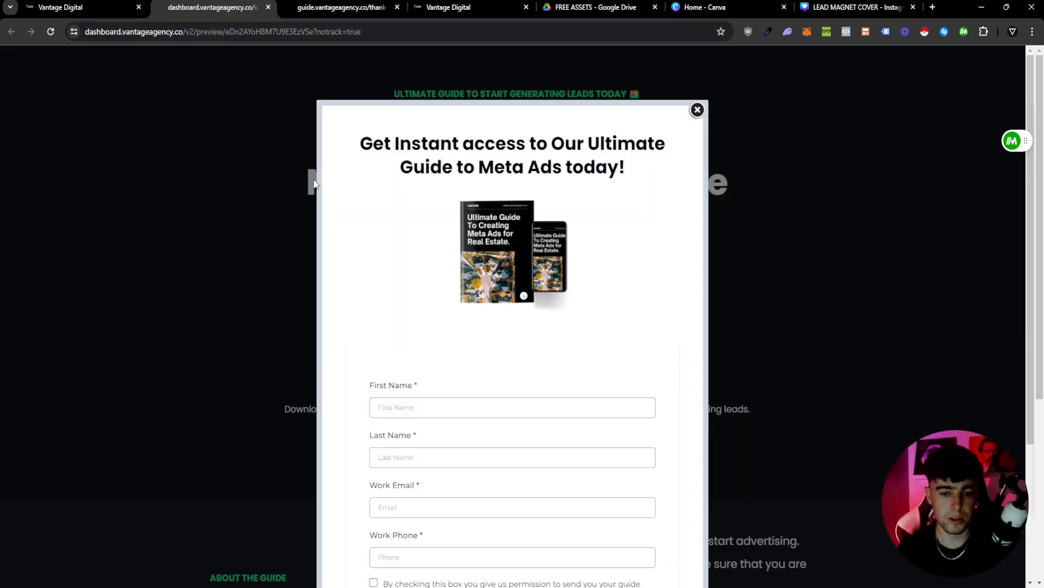
pyautogui.click(60, 7)
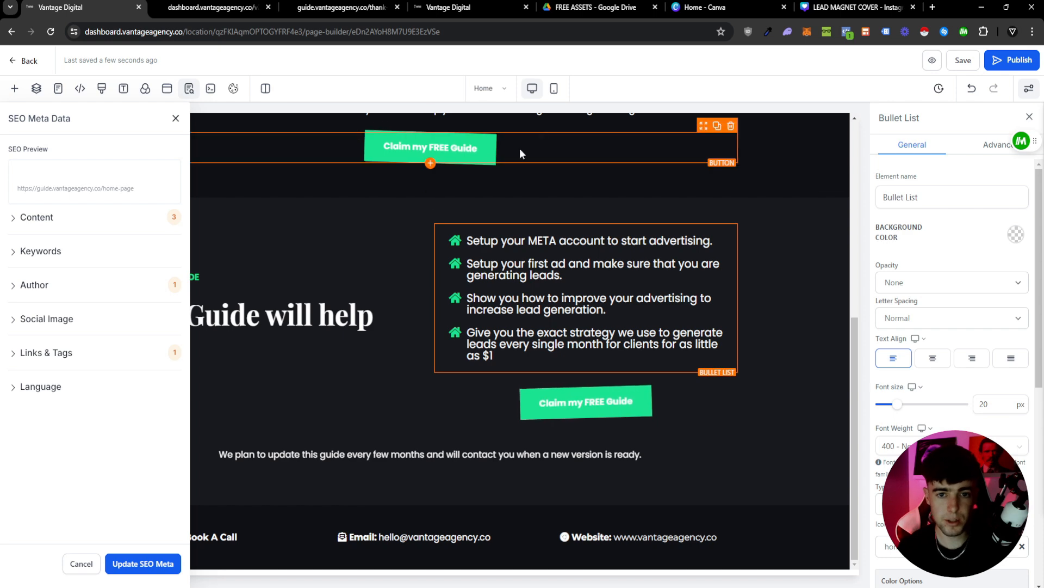
# Review the whole page in its mobile layout and return to the desktop layout.
pyautogui.click(553, 93)
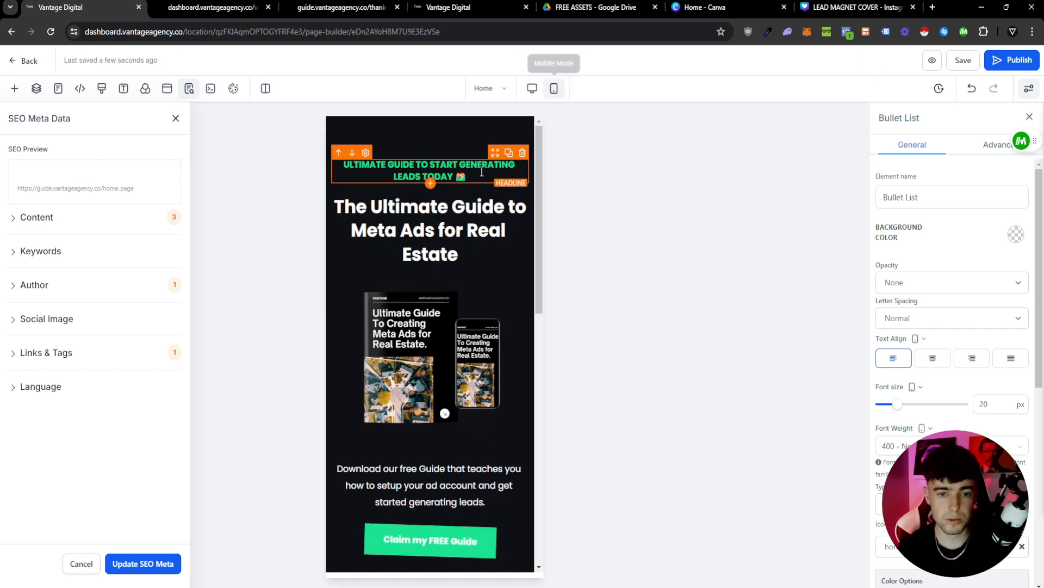
pyautogui.scroll(-7, 482, 172)
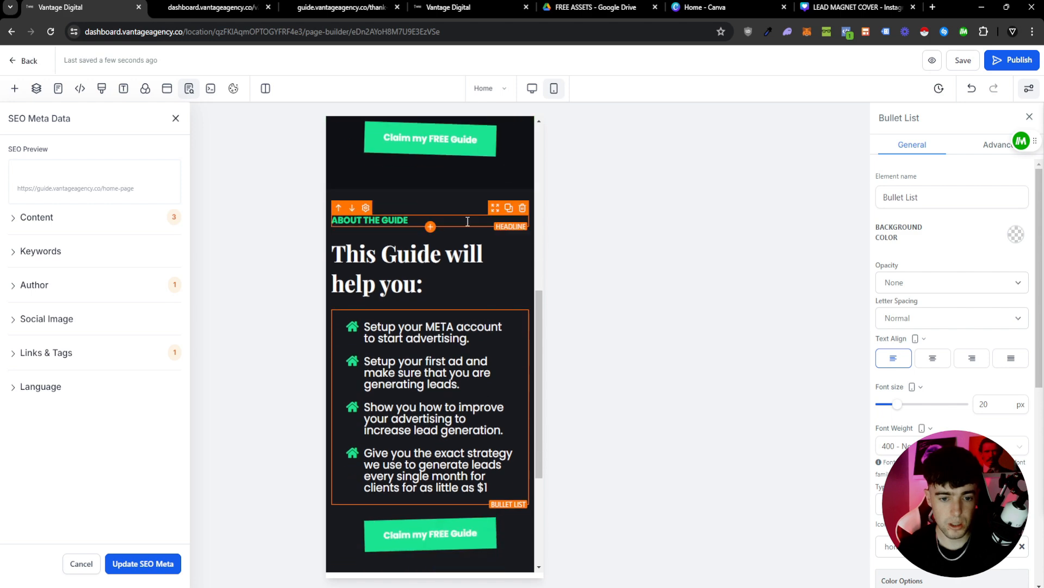
pyautogui.scroll(-4, 467, 219)
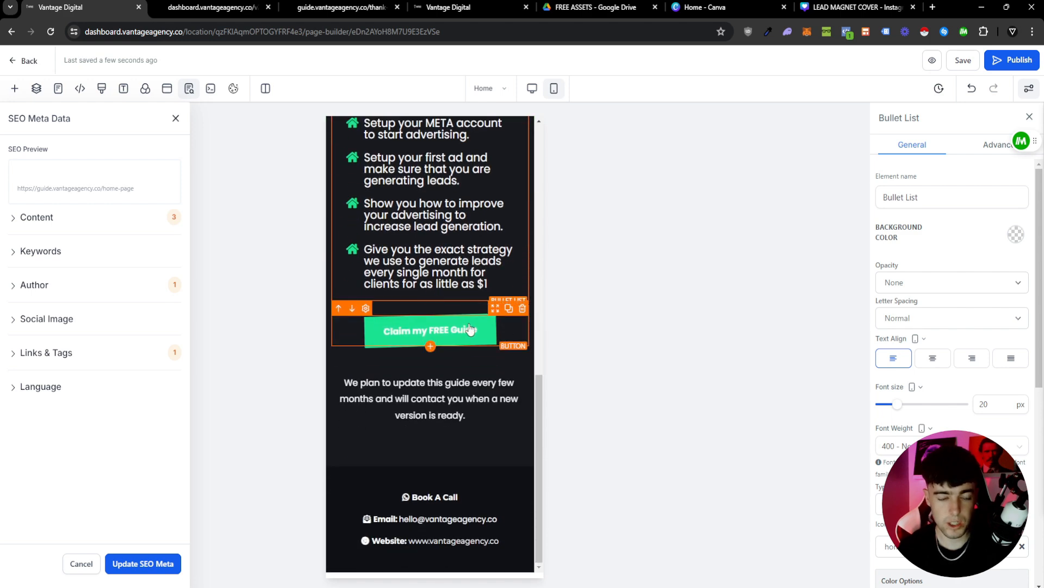
pyautogui.scroll(8, 470, 329)
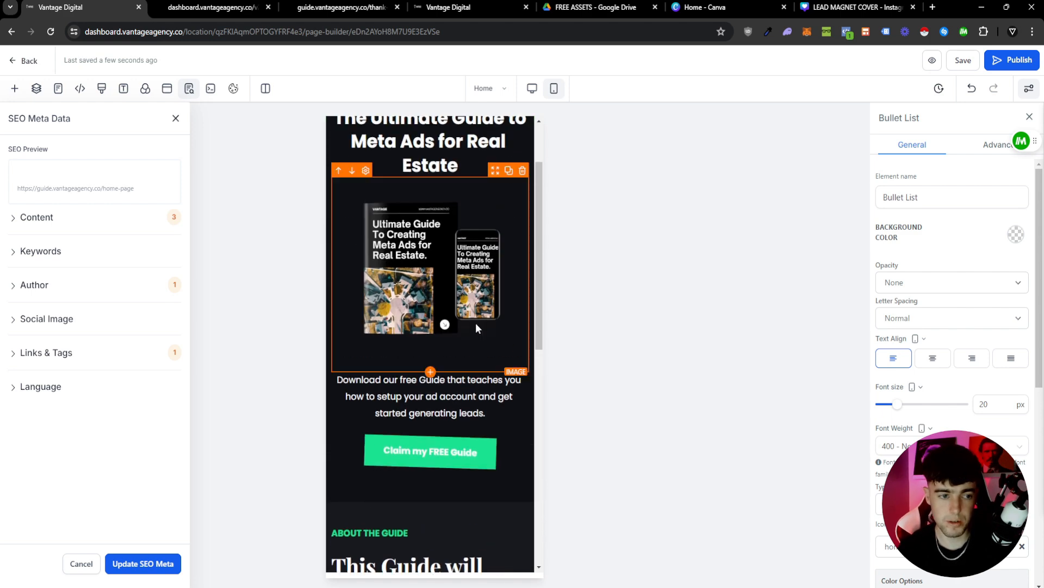
pyautogui.scroll(2, 471, 325)
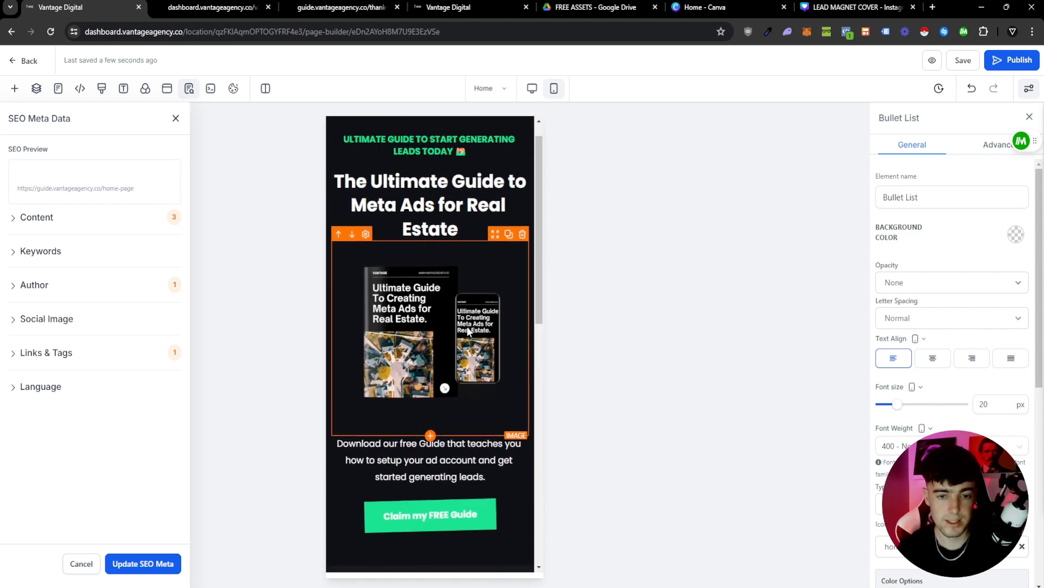
pyautogui.click(535, 87)
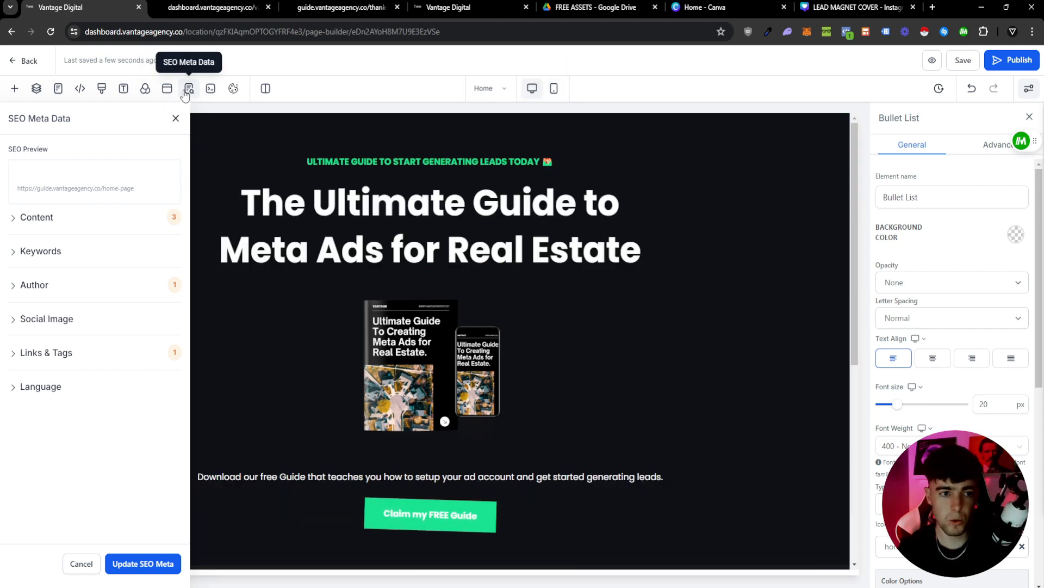
# Open the page's popup for editing and look through its content, border, background and display settings.
pyautogui.click(167, 88)
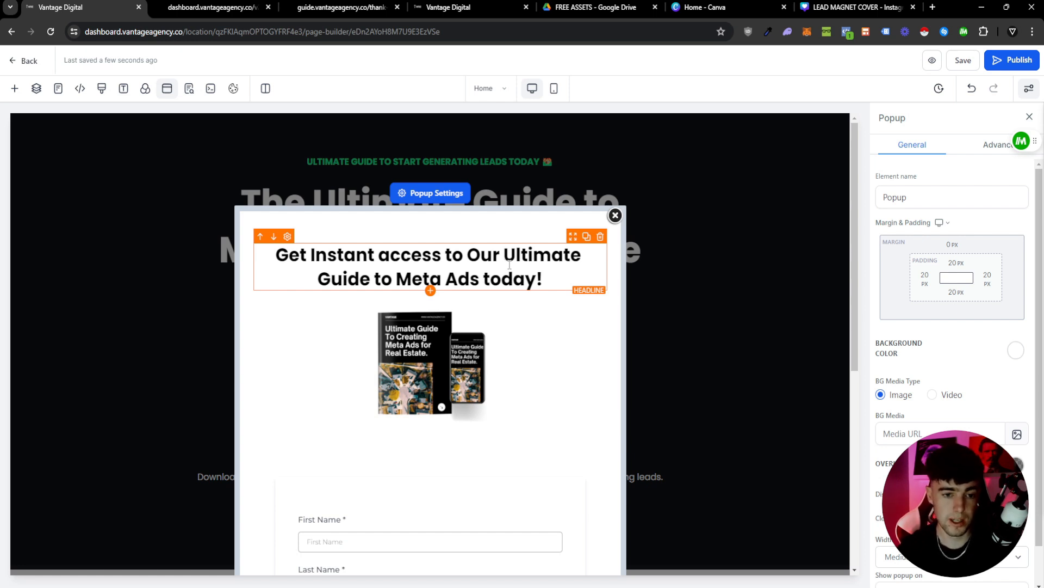
pyautogui.scroll(-1, 527, 261)
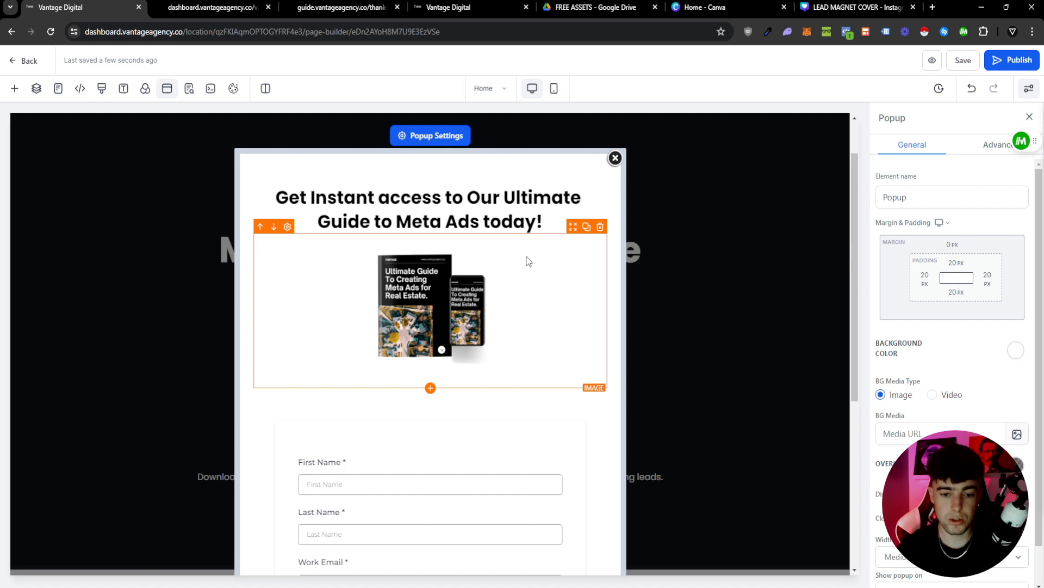
pyautogui.scroll(-1, 937, 240)
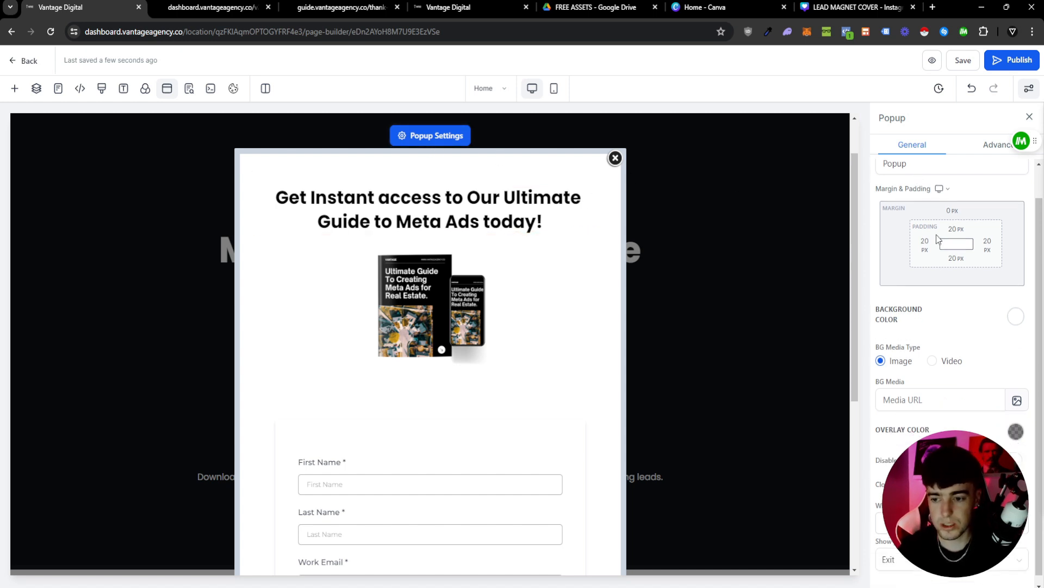
pyautogui.click(983, 148)
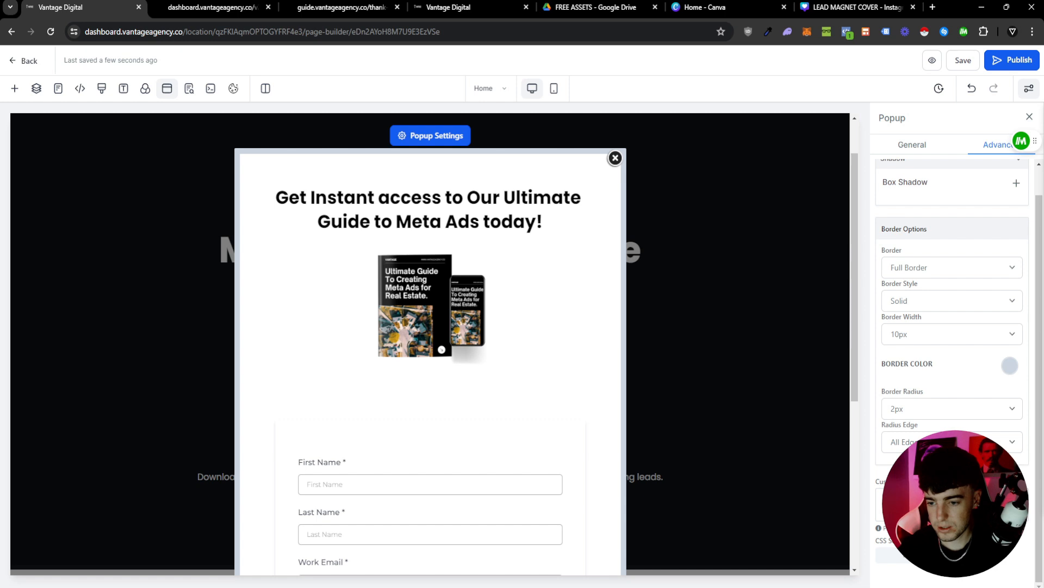
pyautogui.scroll(1, 941, 203)
pyautogui.click(932, 151)
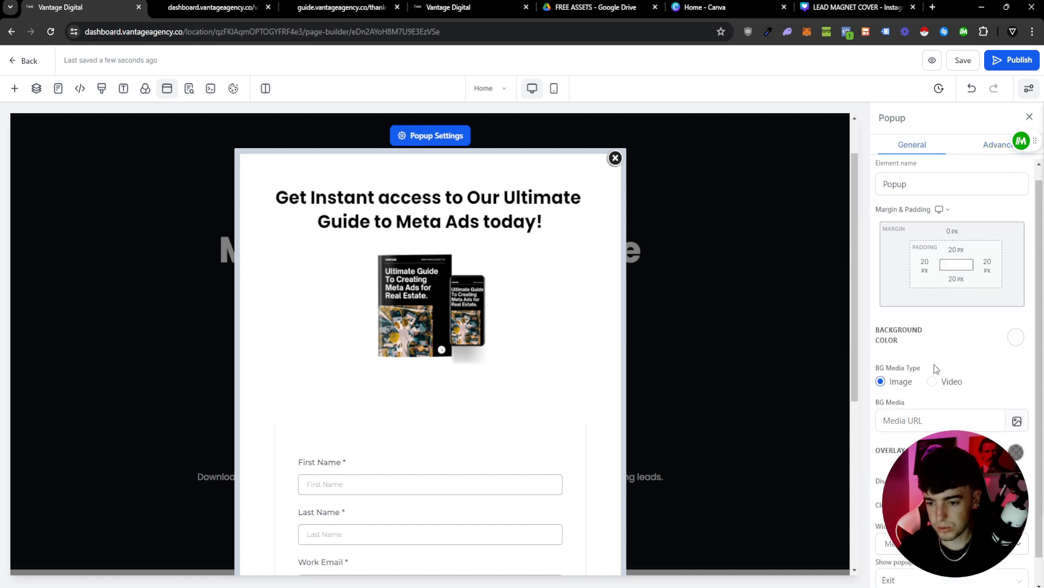
pyautogui.scroll(-1, 935, 369)
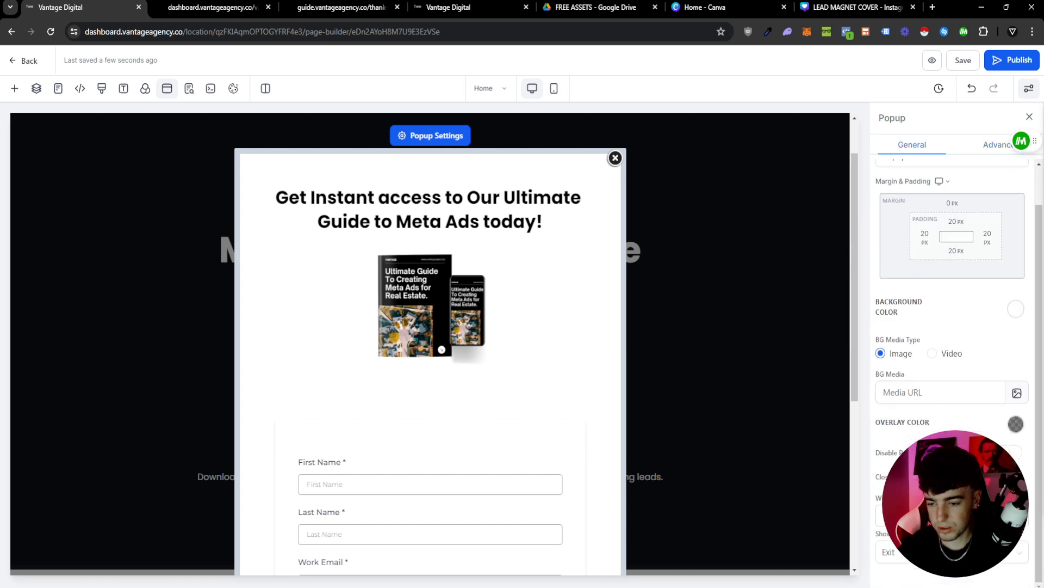
# Set the popup to show after a delay and increase the delay time.
pyautogui.click(952, 552)
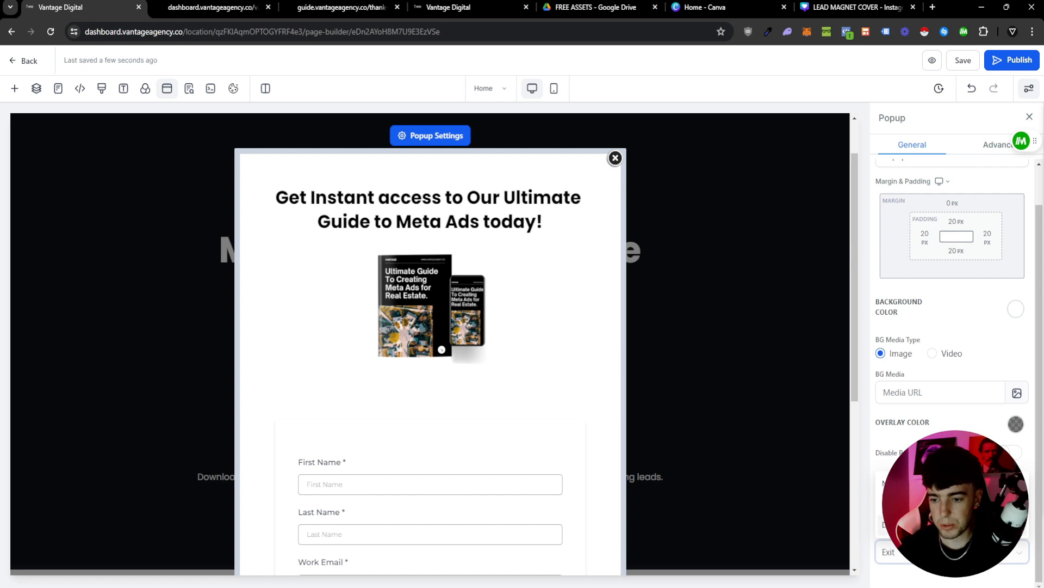
pyautogui.click(952, 525)
pyautogui.scroll(-1, 952, 353)
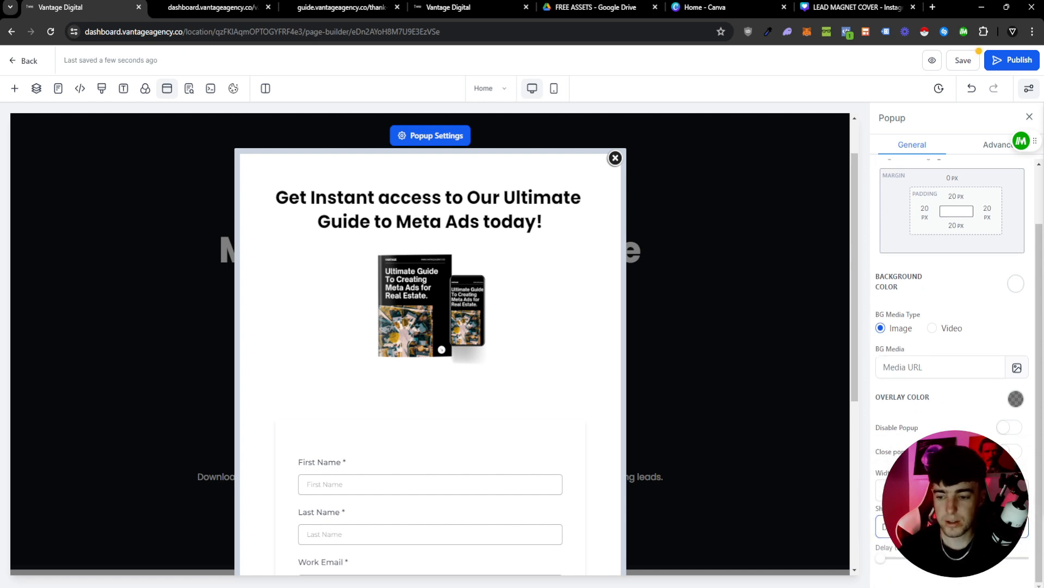
pyautogui.click(952, 527)
pyautogui.click(952, 526)
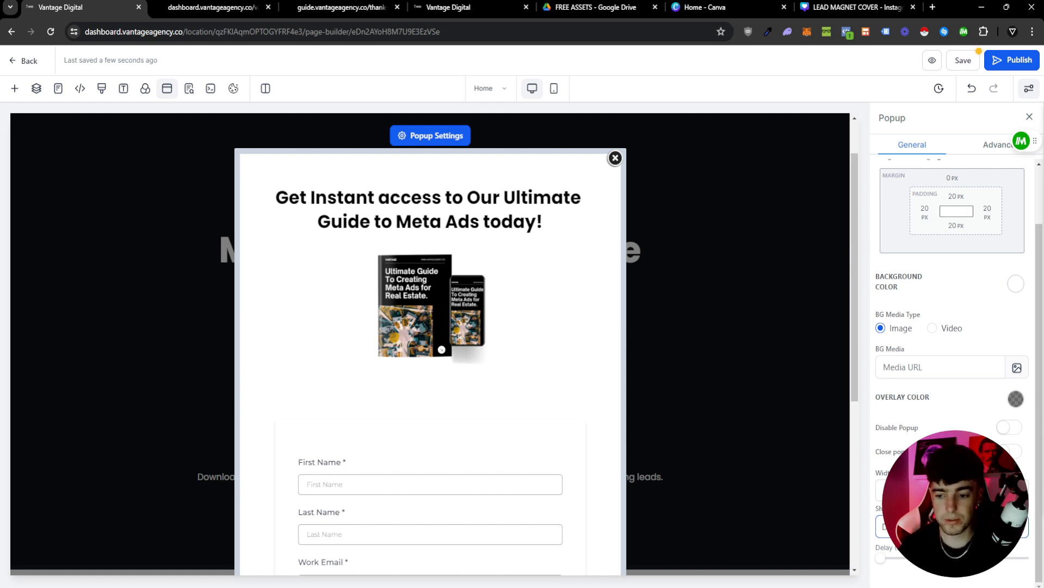
pyautogui.click(952, 527)
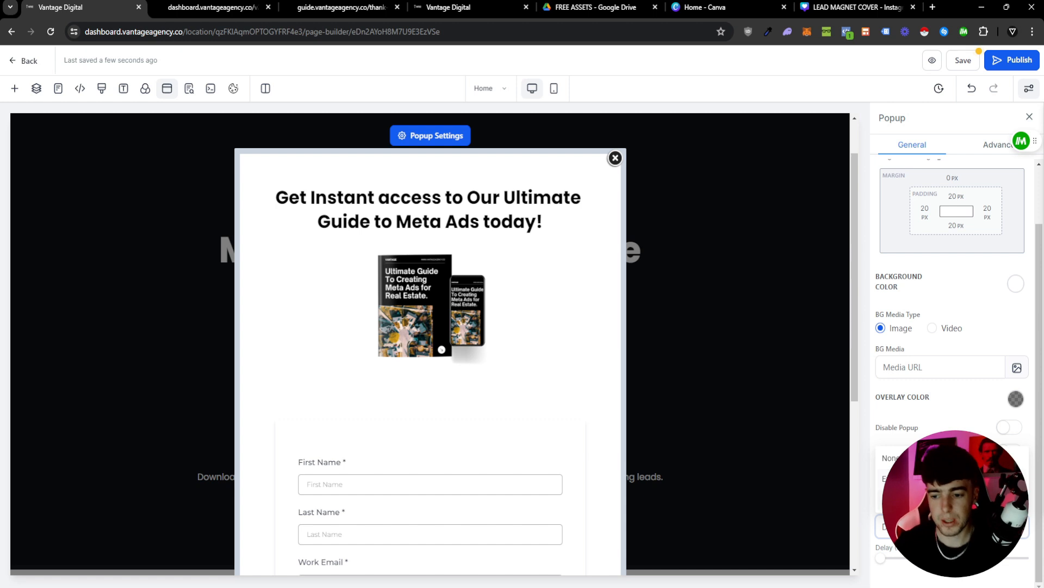
pyautogui.click(925, 500)
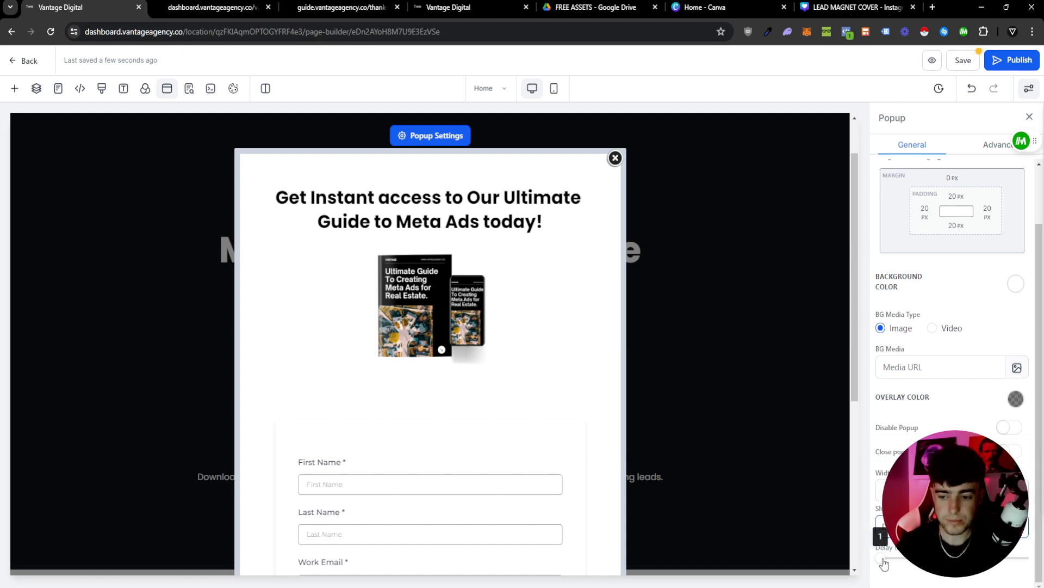
pyautogui.moveTo(884, 564); pyautogui.dragTo(901, 567)
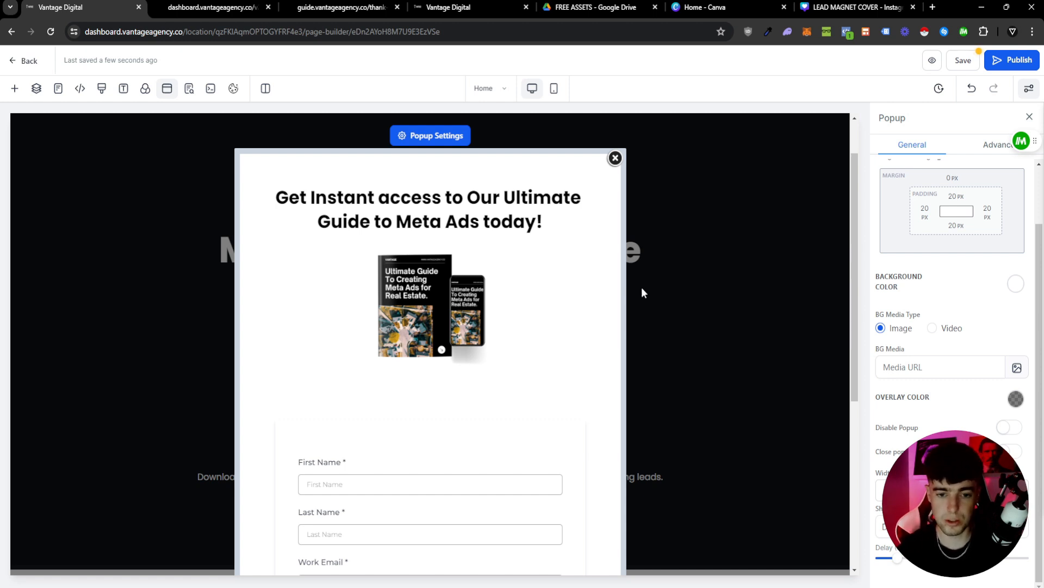
# Examine the popup's guide image, name, email and phone fields, consent checkbox and submit button, and close the popup.
pyautogui.scroll(-4, 568, 479)
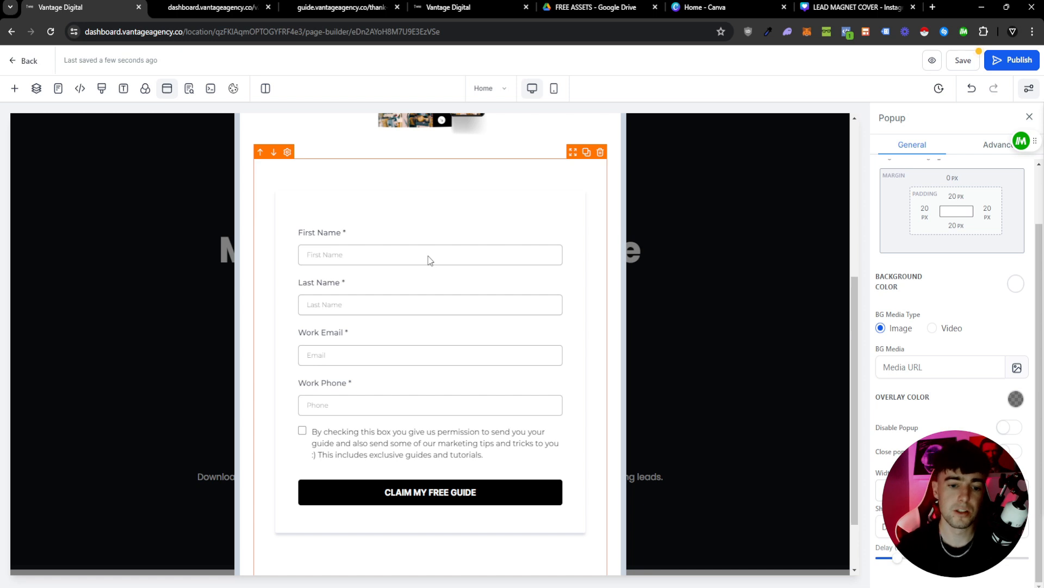
pyautogui.scroll(1, 469, 263)
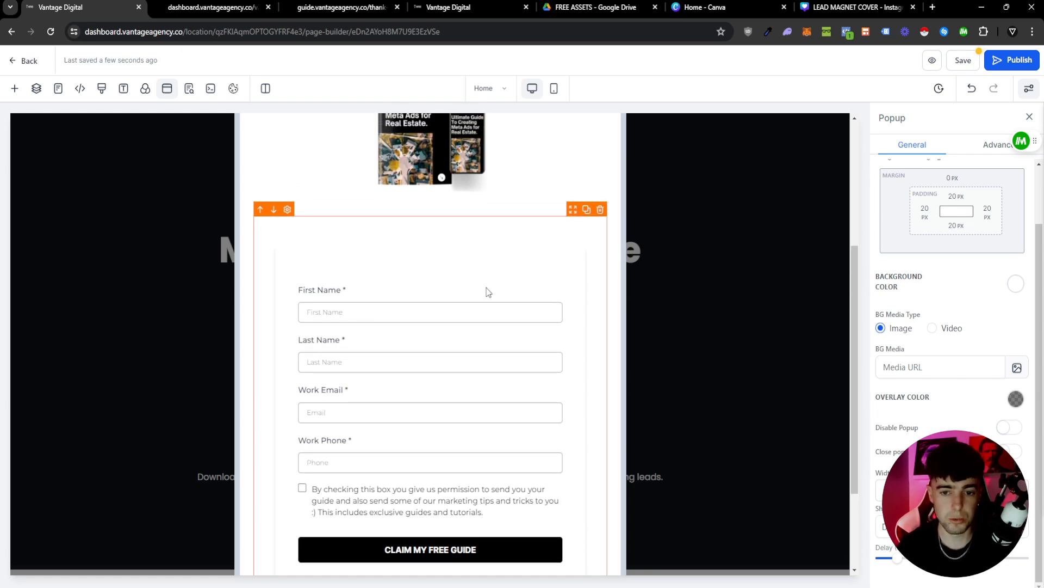
pyautogui.scroll(-1, 488, 292)
pyautogui.scroll(-1, 489, 303)
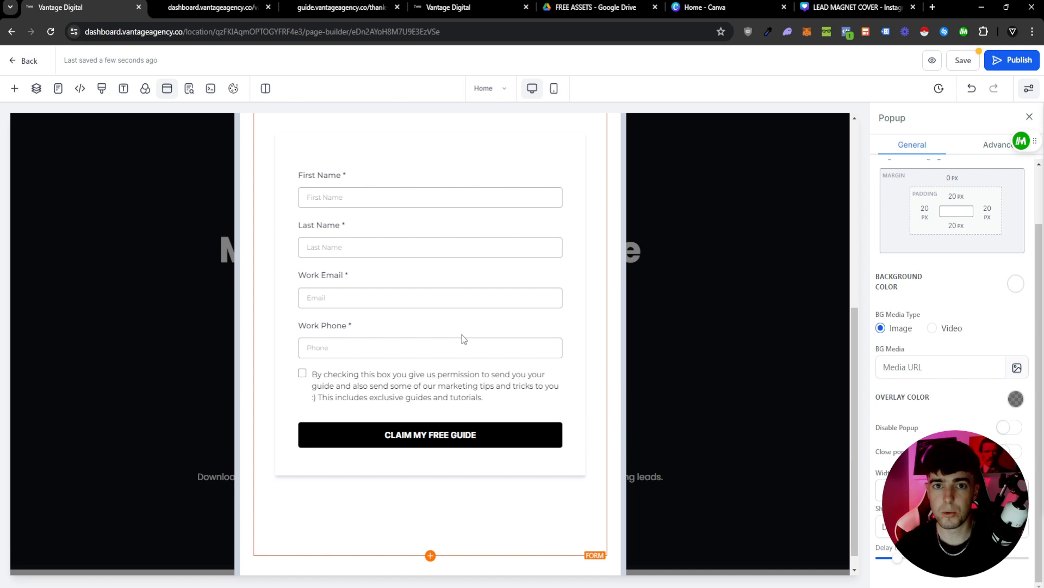
pyautogui.scroll(2, 468, 339)
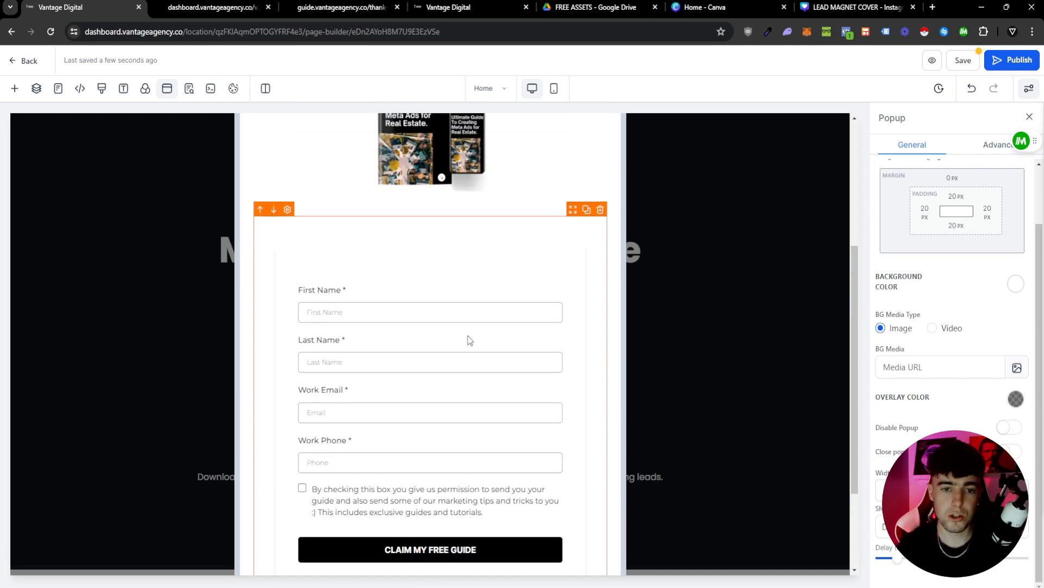
pyautogui.scroll(4, 470, 340)
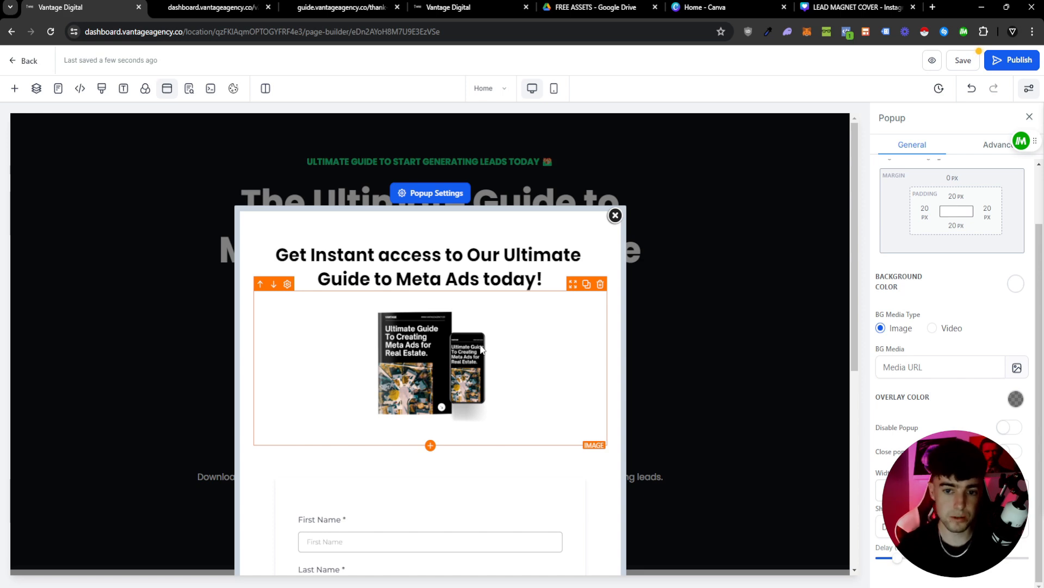
pyautogui.scroll(-2, 481, 349)
pyautogui.click(615, 158)
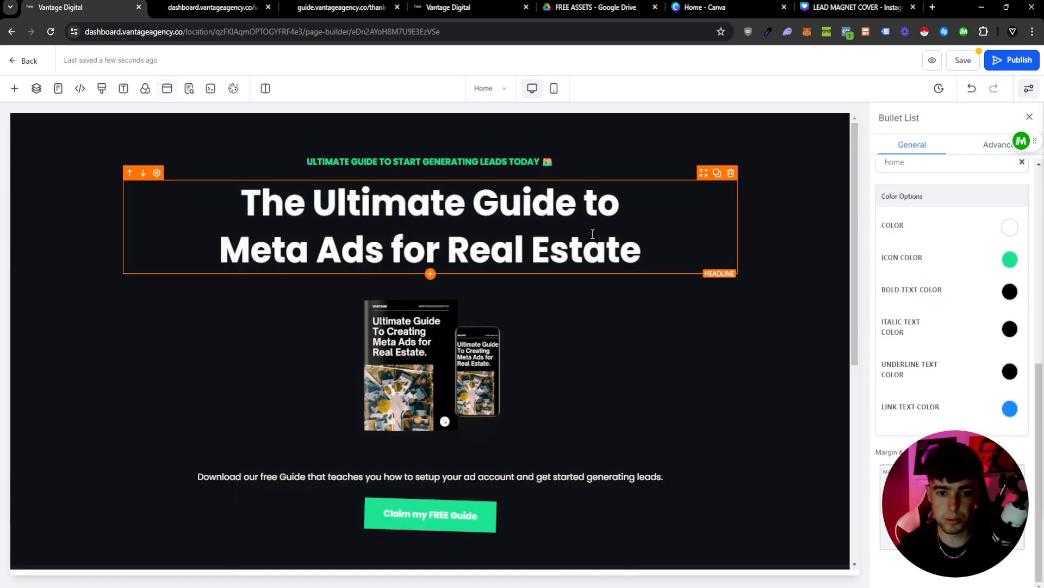
# Examine the opt-in popup's form fields, consent checkbox and submit button in the page preview, and close the popup.
pyautogui.scroll(-4, 492, 278)
pyautogui.scroll(3, 493, 279)
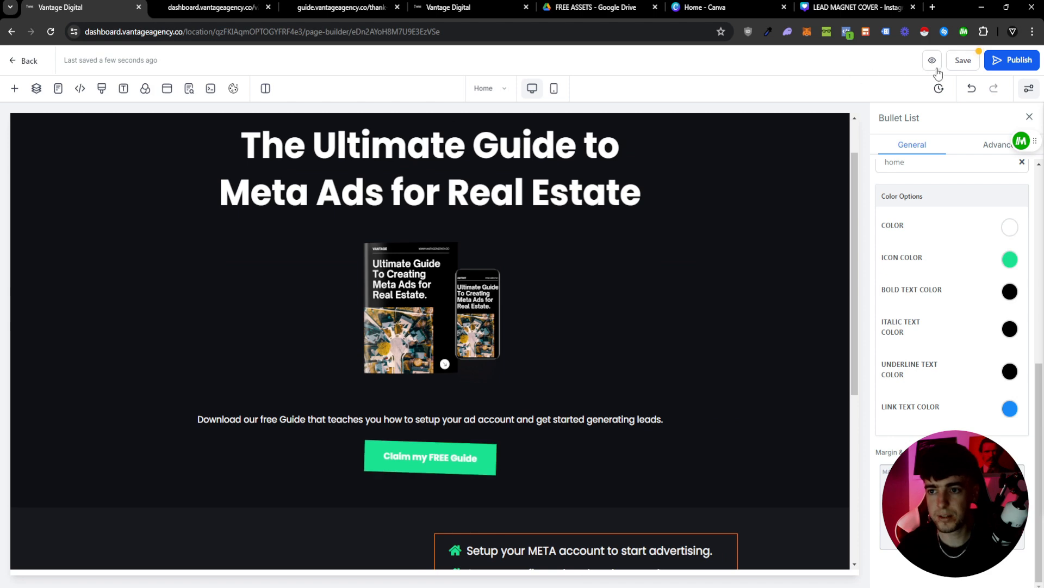
pyautogui.scroll(1, 439, 127)
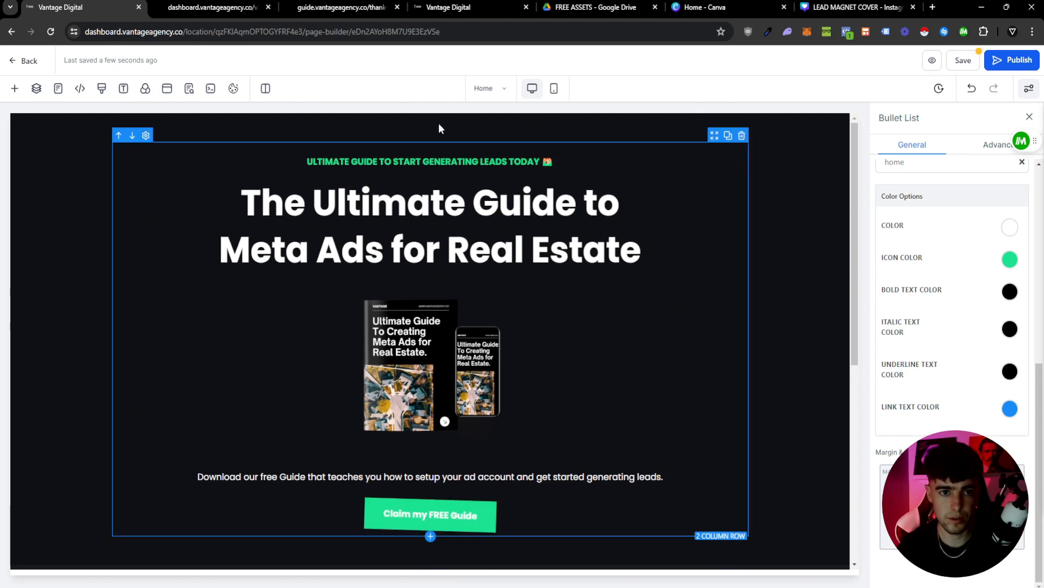
pyautogui.click(229, 7)
pyautogui.click(316, 3)
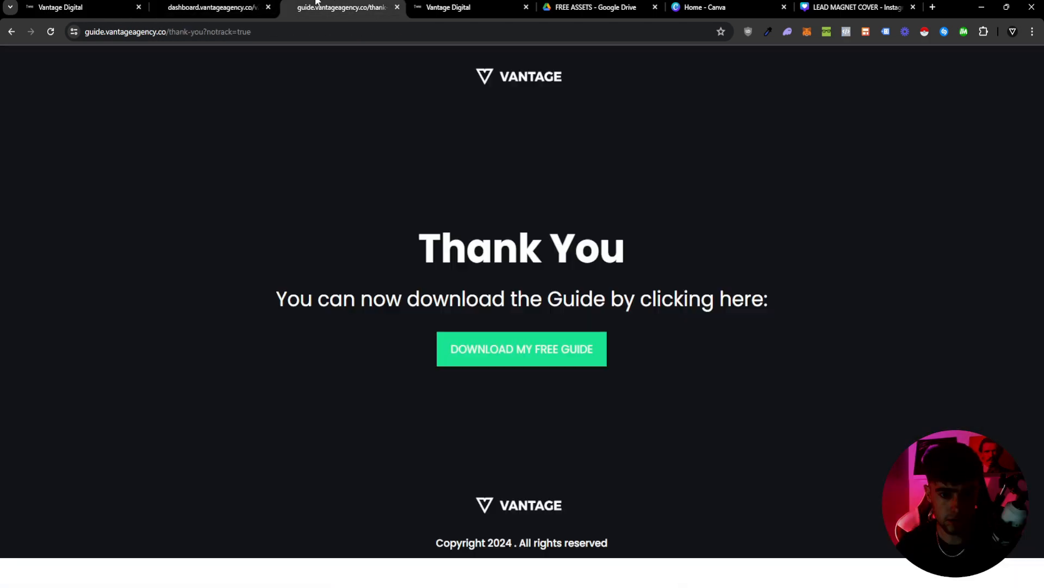
pyautogui.click(234, 5)
pyautogui.scroll(-4, 711, 102)
pyautogui.scroll(4, 691, 118)
pyautogui.scroll(-4, 614, 253)
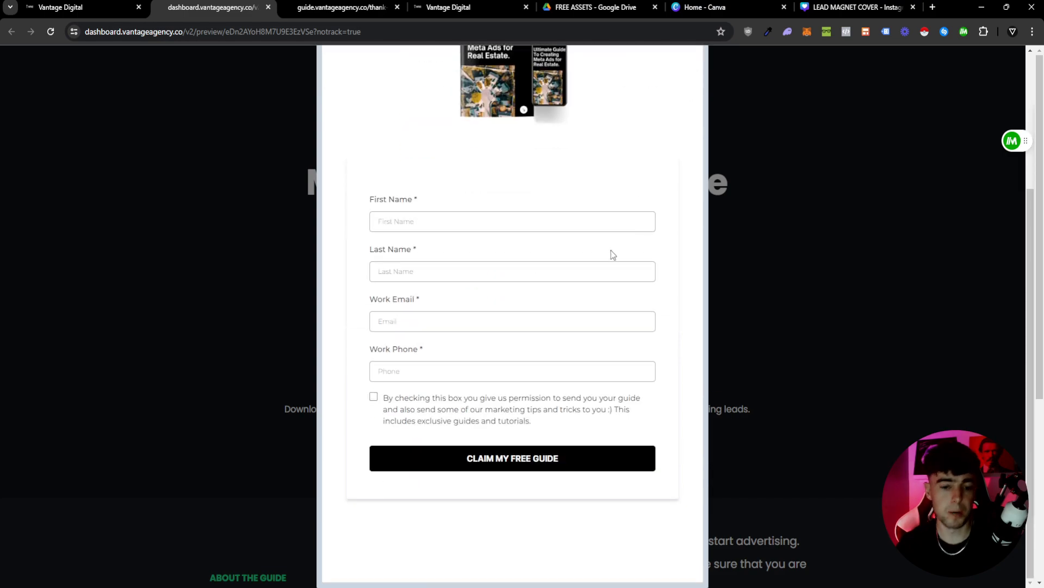
pyautogui.scroll(-3, 613, 254)
pyautogui.scroll(4, 596, 258)
pyautogui.click(696, 110)
pyautogui.scroll(3, 614, 245)
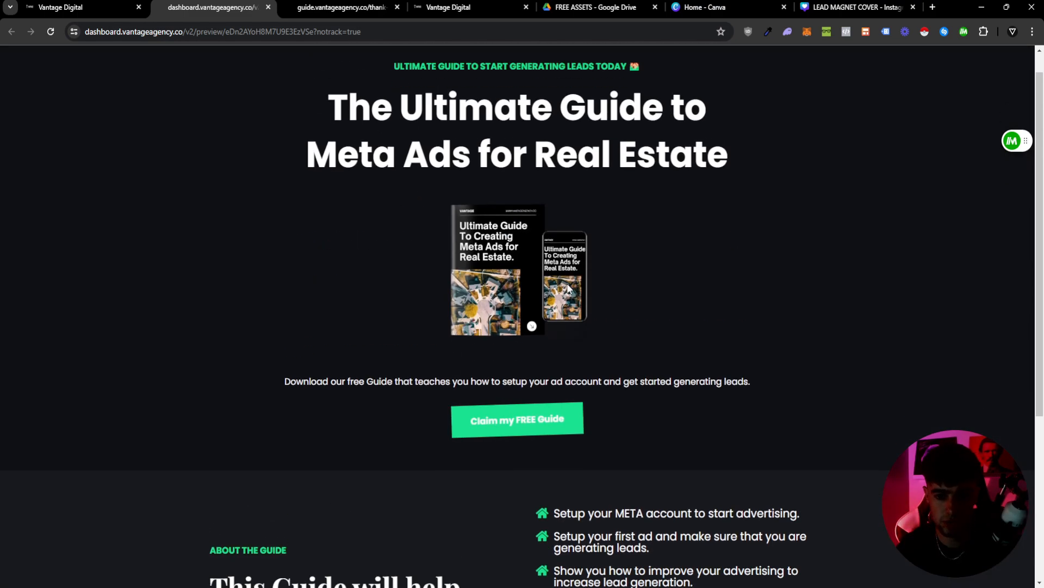
# Look over the previewed landing page, compare it with the live thank-you page, and return to the page editor.
pyautogui.scroll(-1, 568, 288)
pyautogui.scroll(-5, 449, 249)
pyautogui.scroll(5, 472, 324)
pyautogui.scroll(-1, 505, 334)
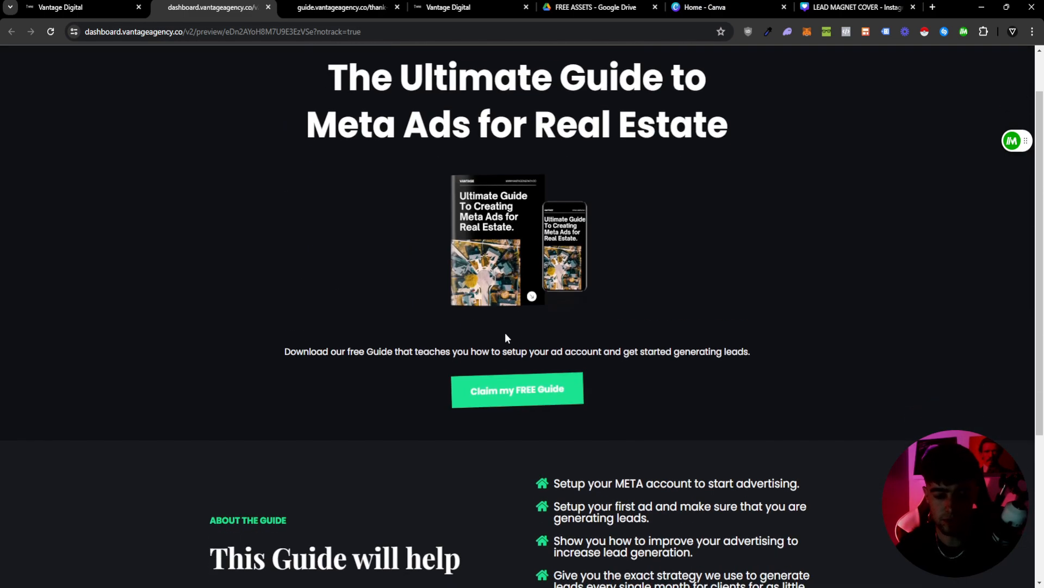
pyautogui.scroll(-3, 505, 338)
pyautogui.scroll(4, 505, 335)
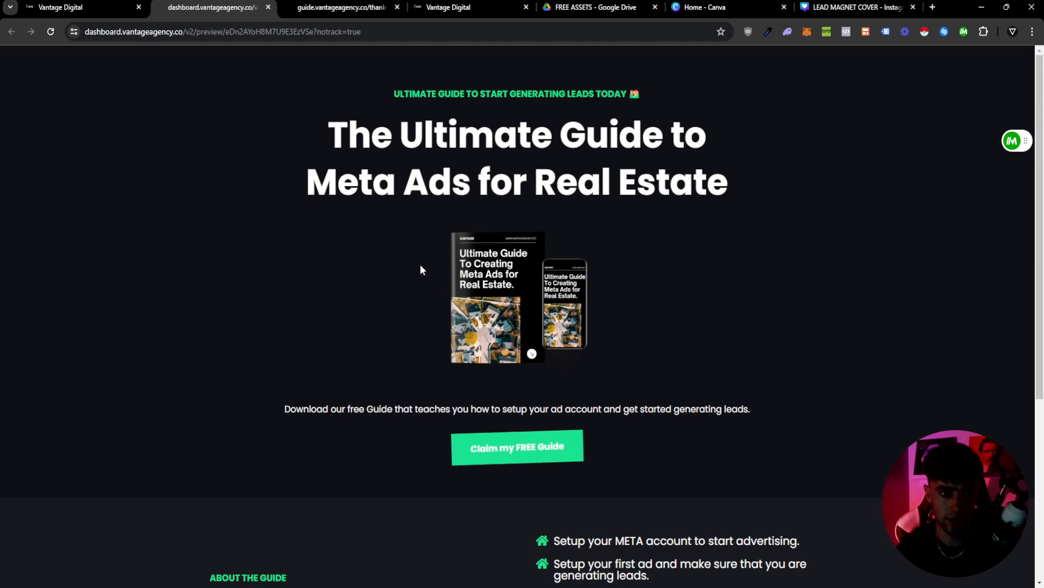
pyautogui.click(336, 8)
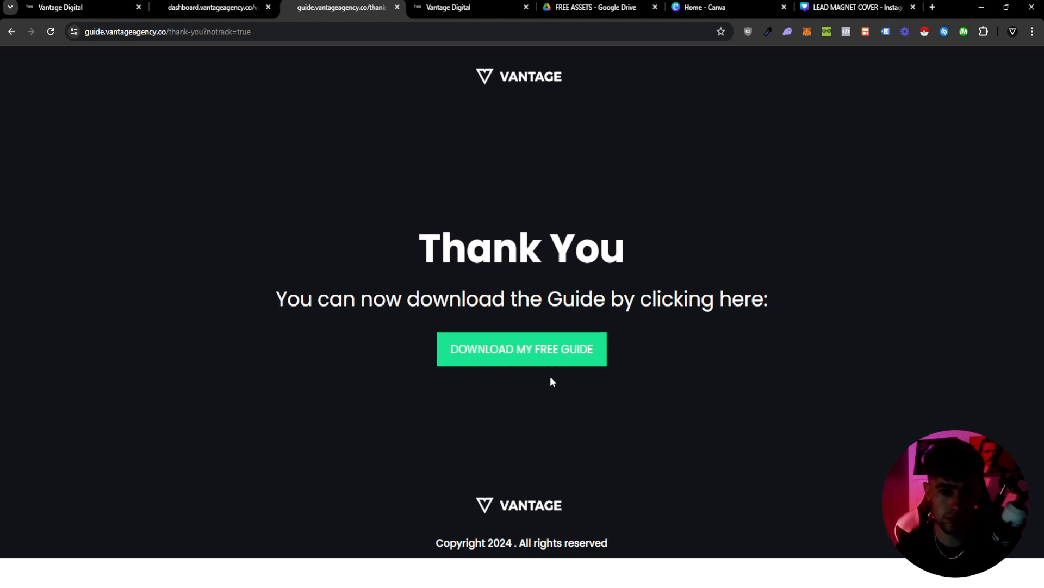
pyautogui.click(241, 9)
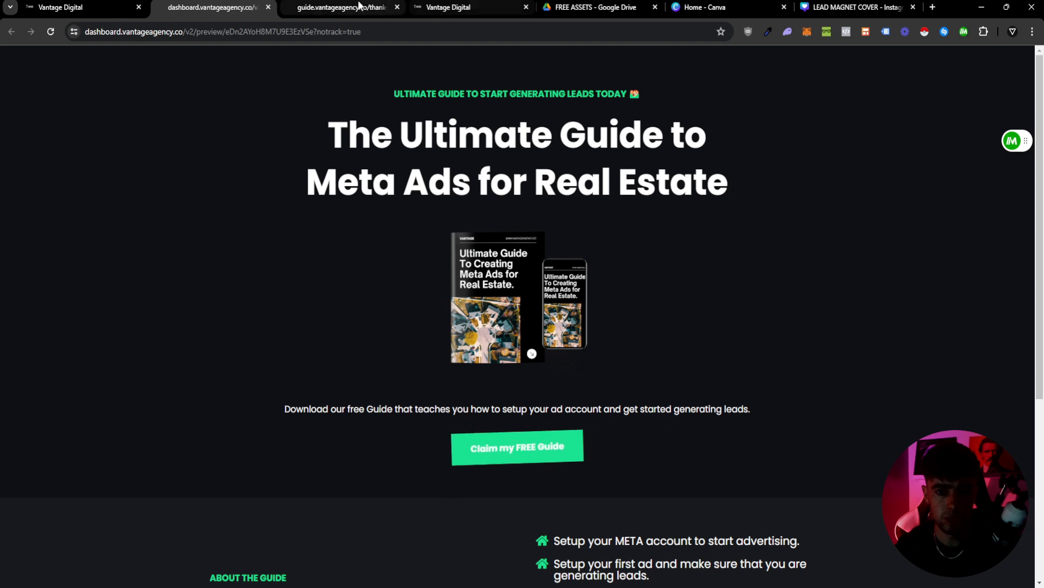
pyautogui.click(107, 5)
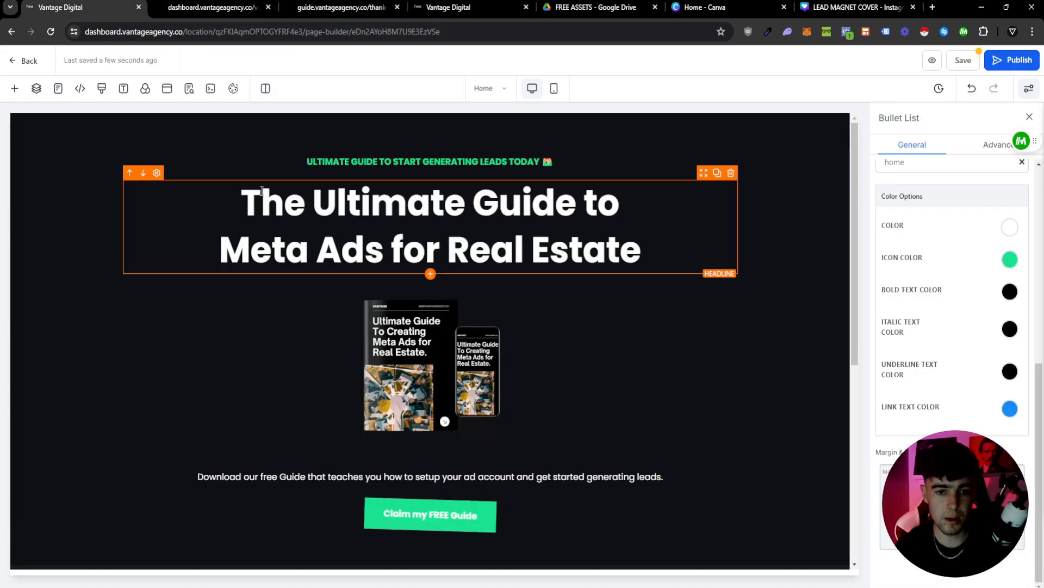
# Save the edited Home page and go back to the funnel's overview.
pyautogui.click(26, 60)
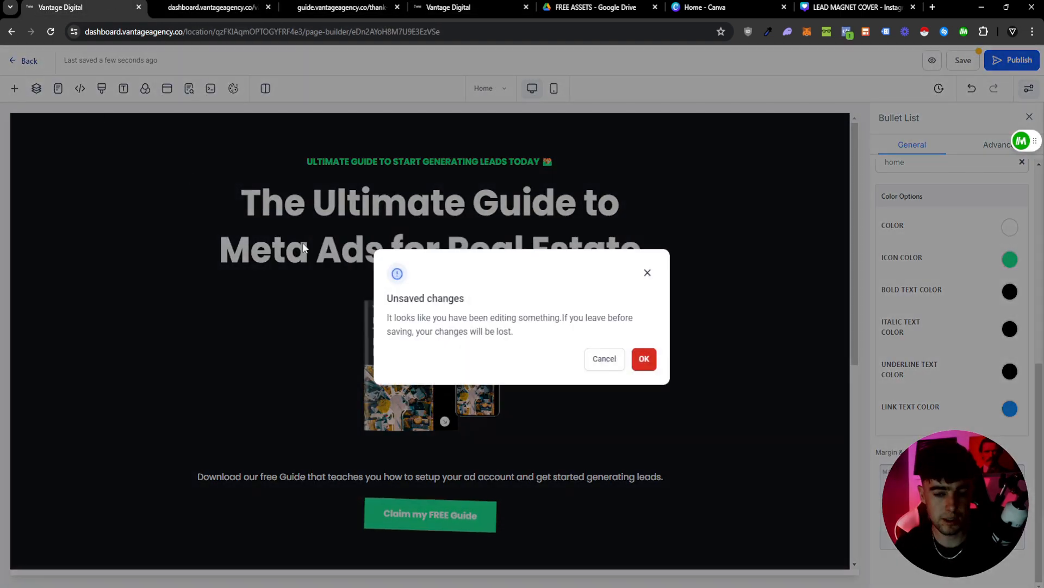
pyautogui.click(603, 359)
pyautogui.click(962, 61)
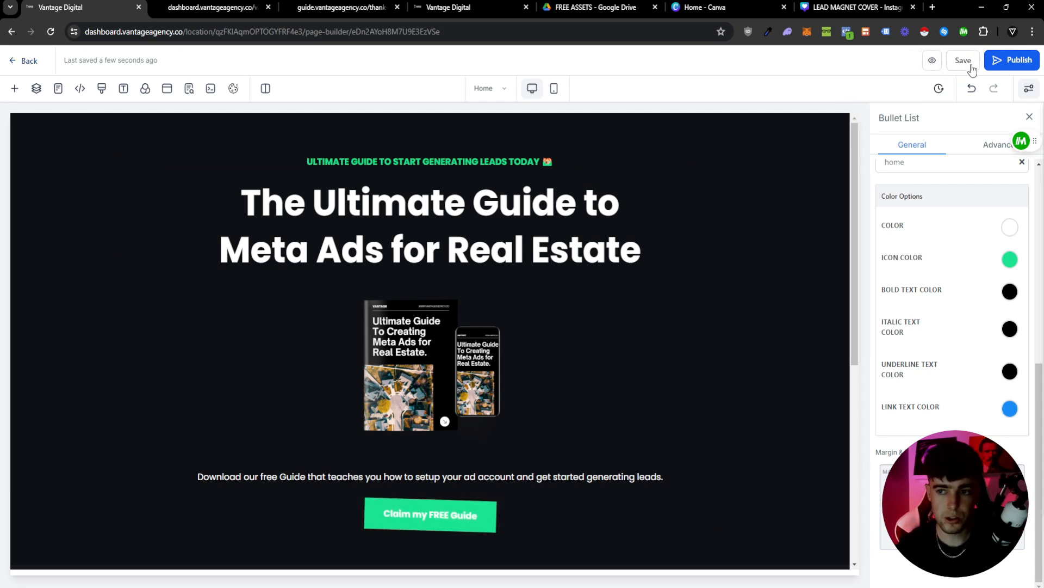
pyautogui.click(30, 62)
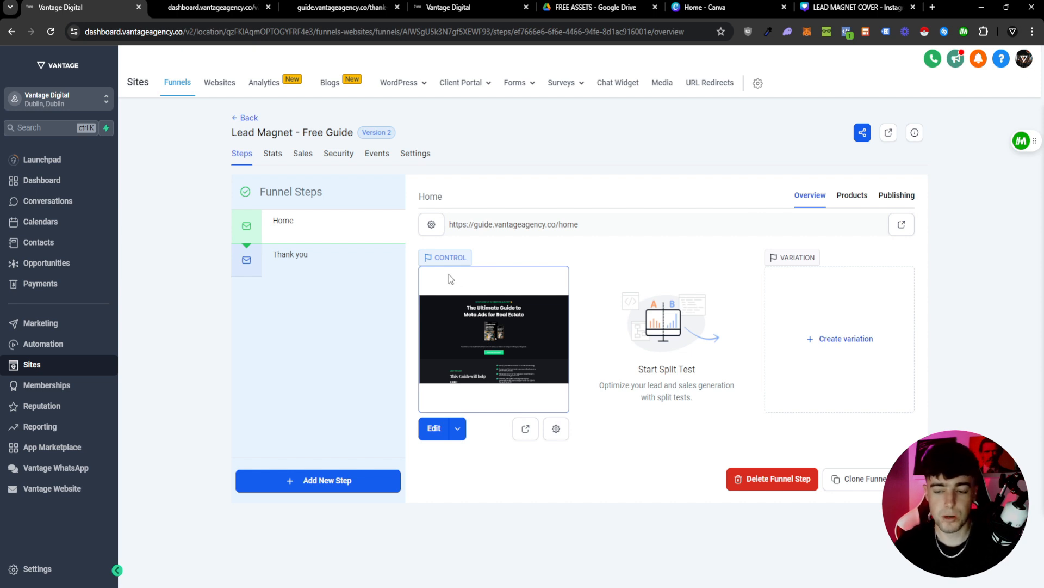
# Check the available domains in the Lead Magnet - Free Guide funnel's settings and open the domain management page.
pyautogui.click(413, 154)
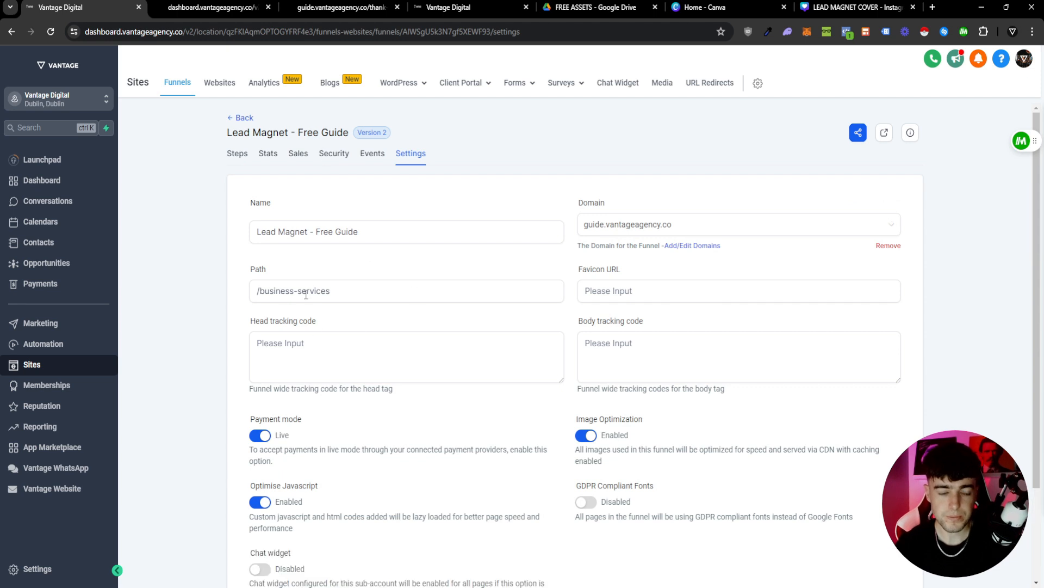
pyautogui.scroll(-1, 435, 245)
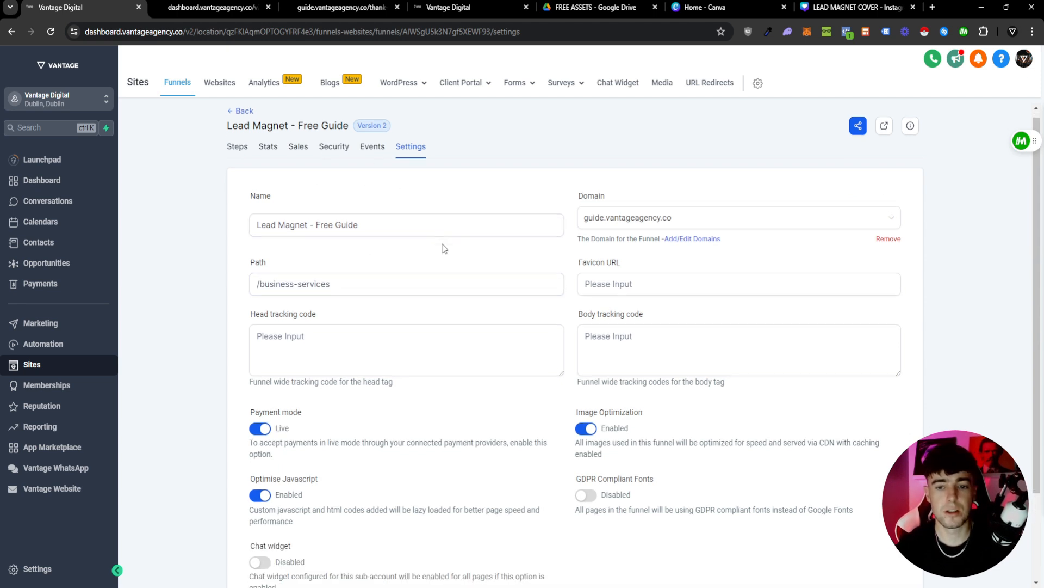
pyautogui.click(677, 175)
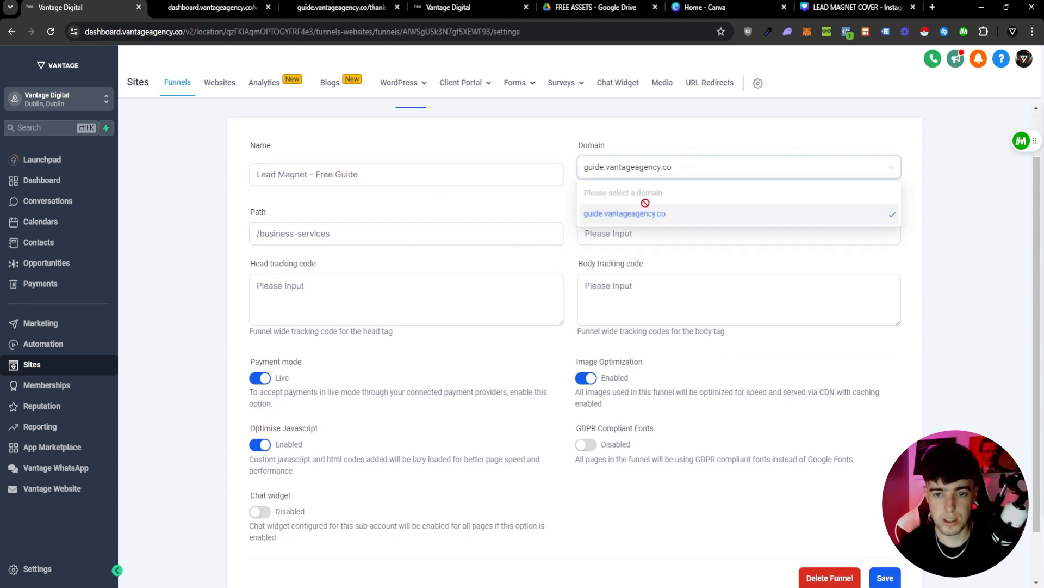
pyautogui.click(614, 170)
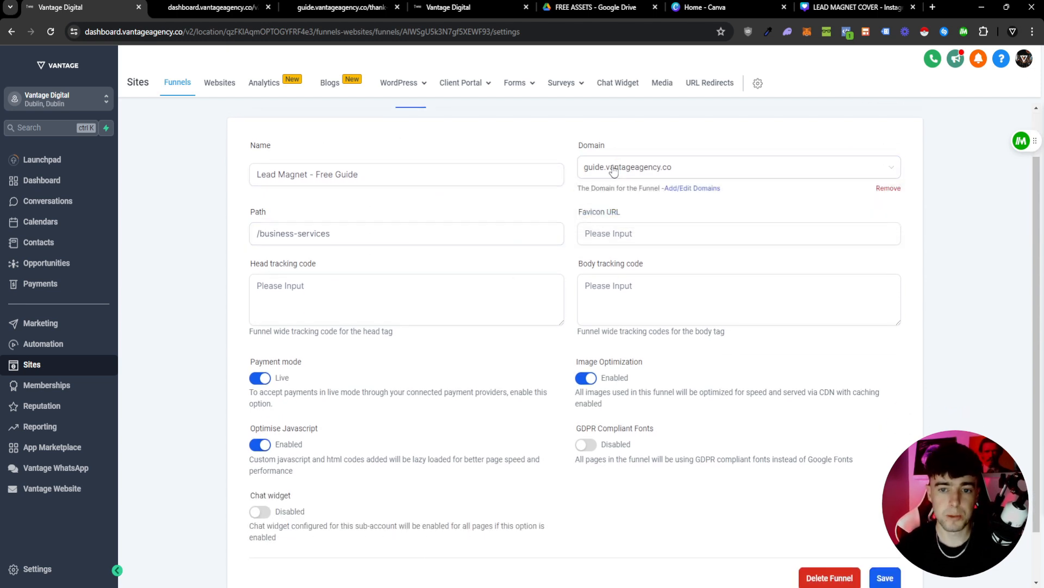
pyautogui.click(686, 188)
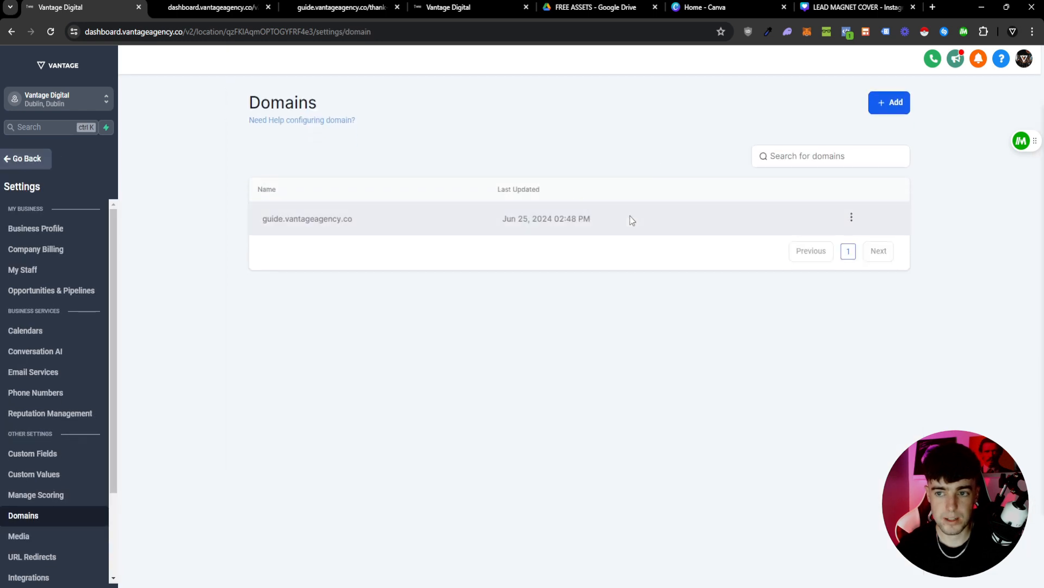
# Start connecting a new domain with the URL offer.vantageagency.co and continue to the domain provider authorization.
pyautogui.click(888, 108)
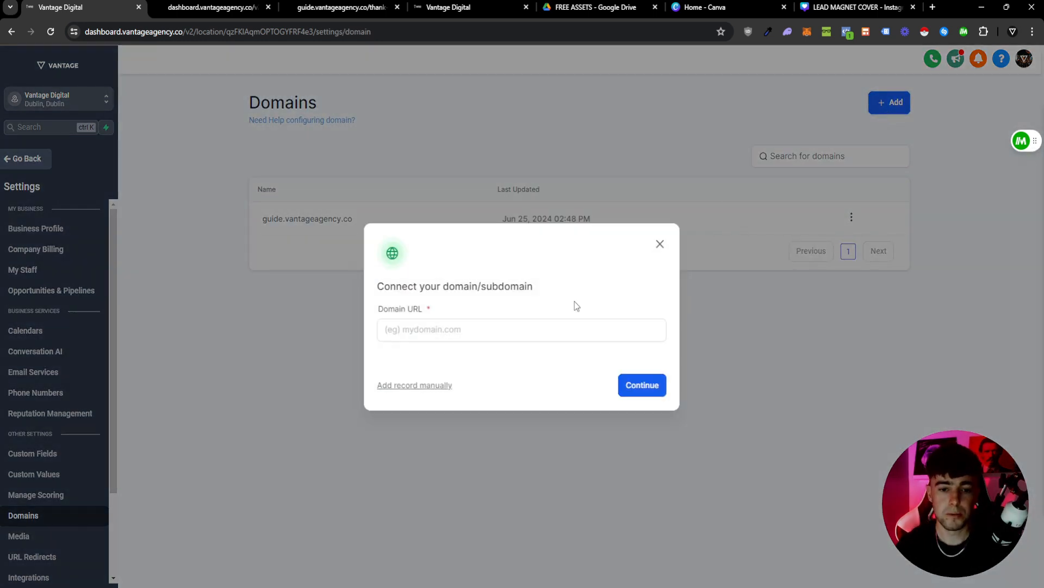
pyautogui.click(551, 324)
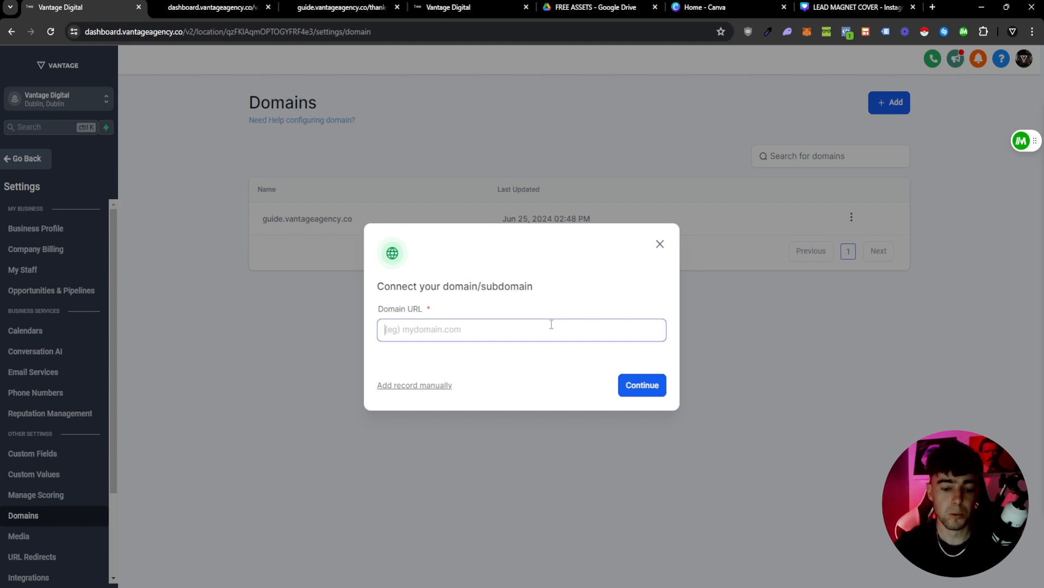
pyautogui.write('offer')
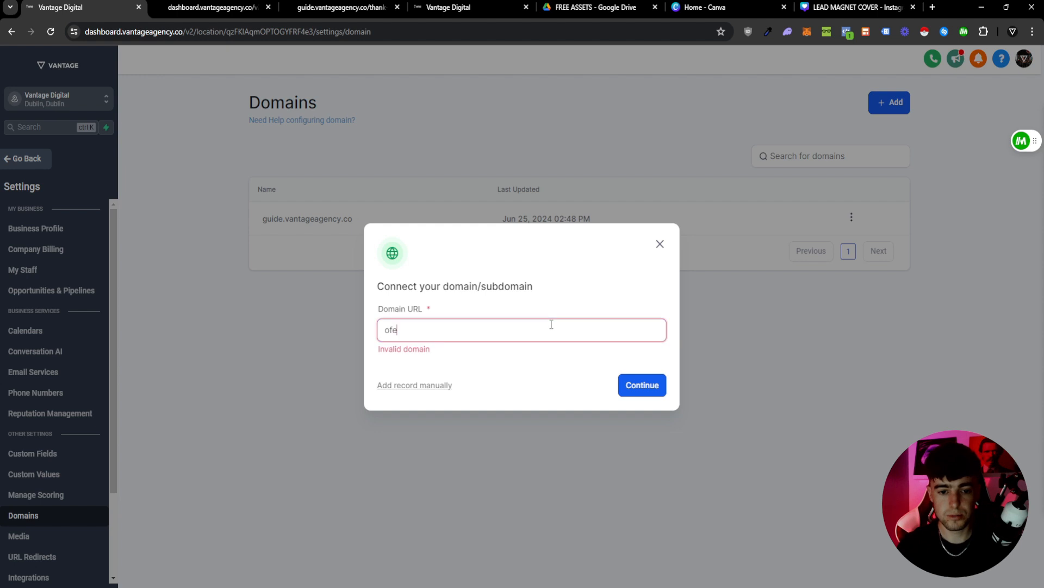
pyautogui.write('.va')
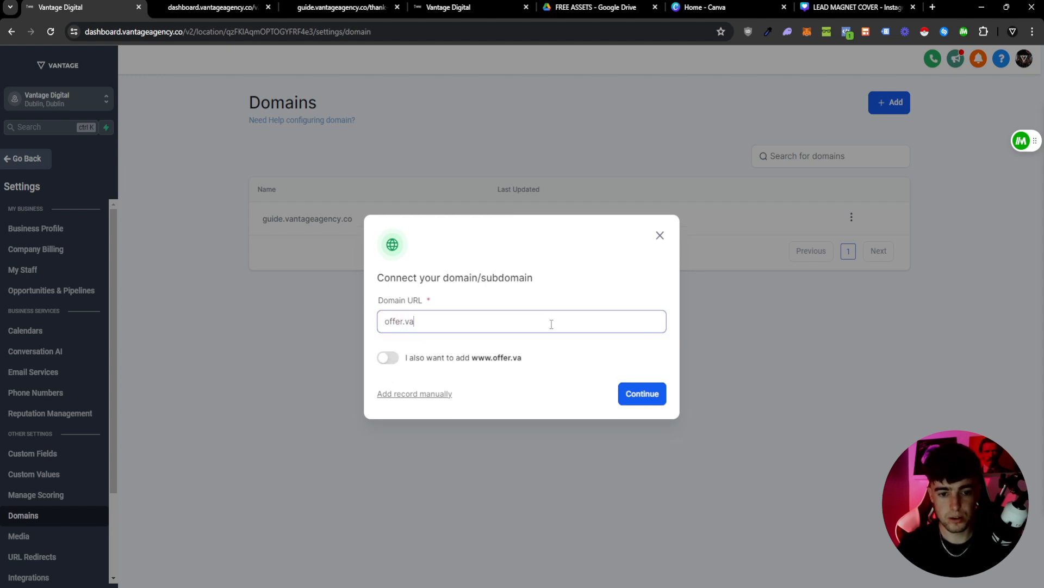
pyautogui.write('ntageagency.co')
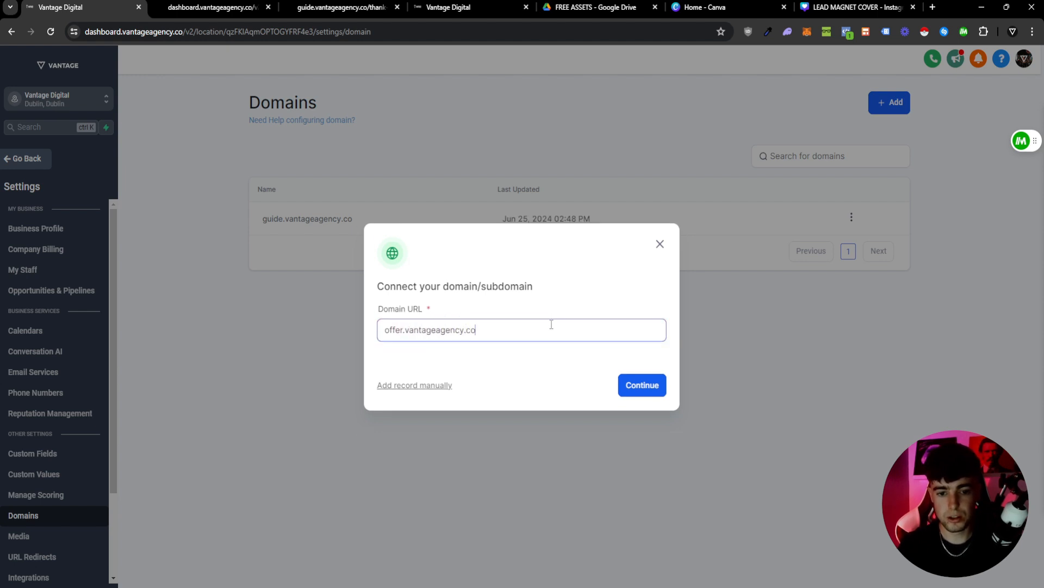
pyautogui.doubleClick(400, 330)
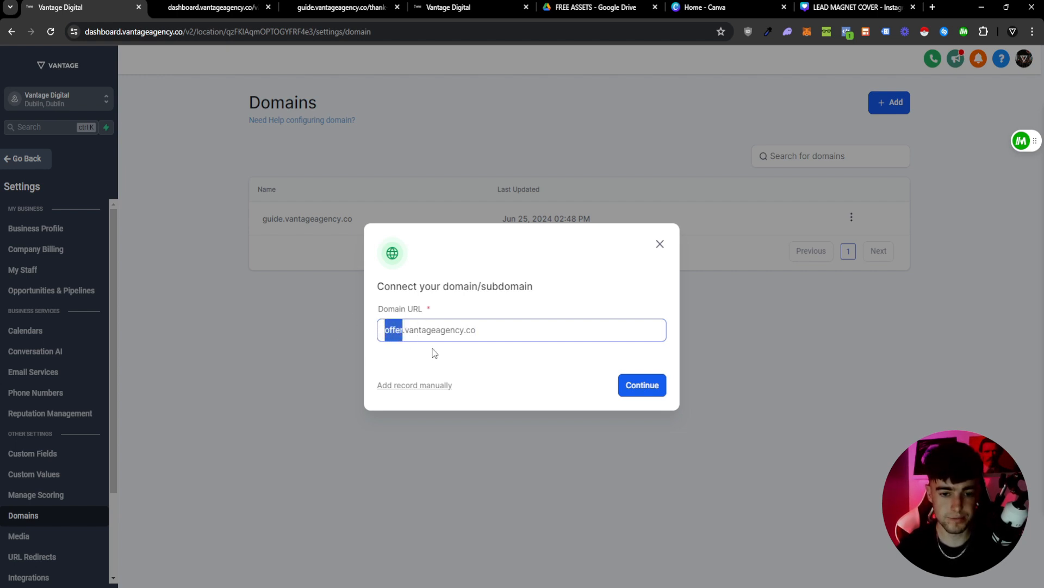
pyautogui.click(643, 385)
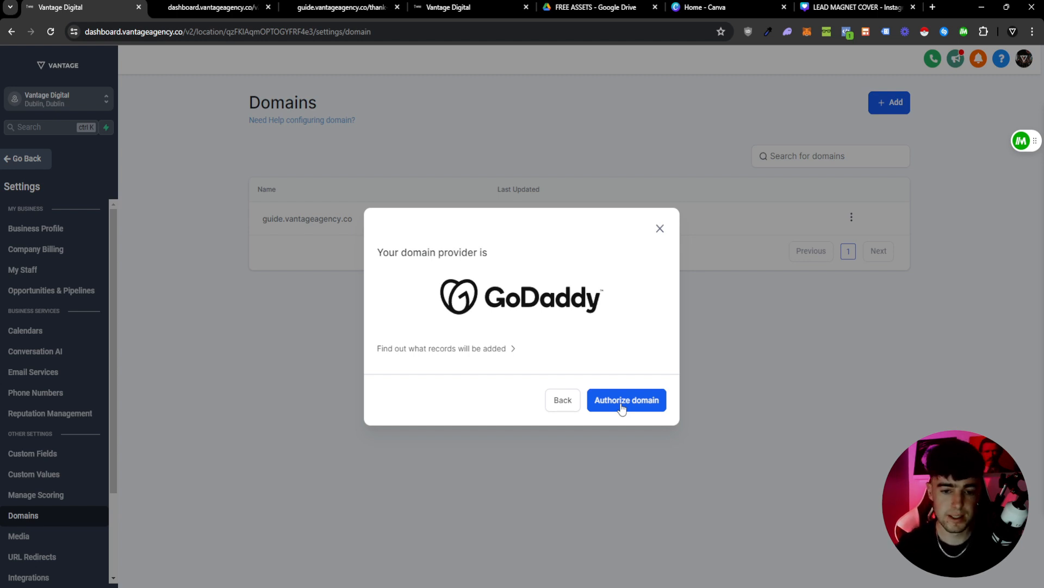
# Examine the CNAME record's host and required value for the new subdomain, and close the connection dialog without authorizing.
pyautogui.click(494, 348)
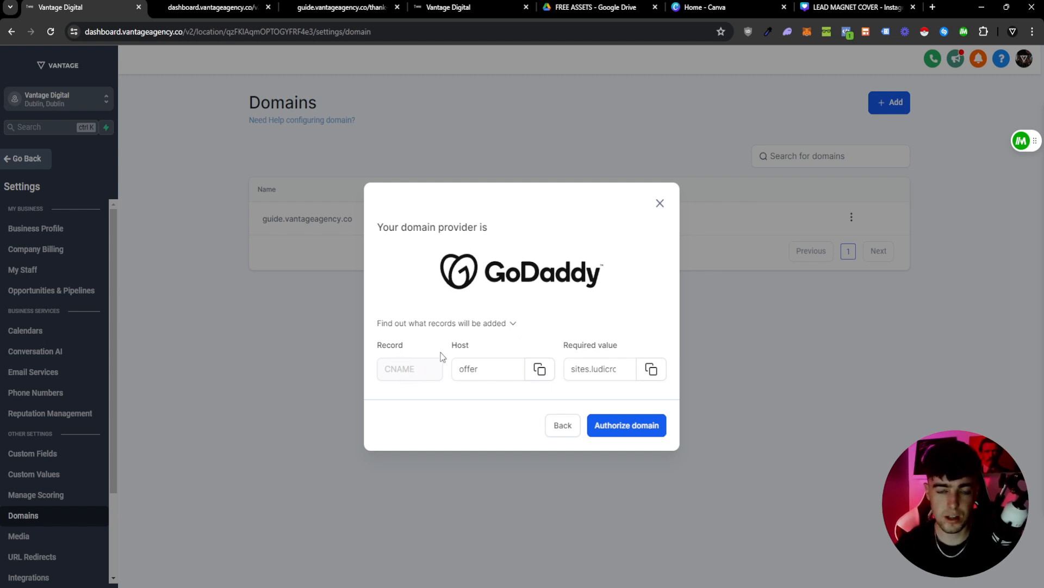
pyautogui.click(489, 369)
pyautogui.doubleClick(490, 371)
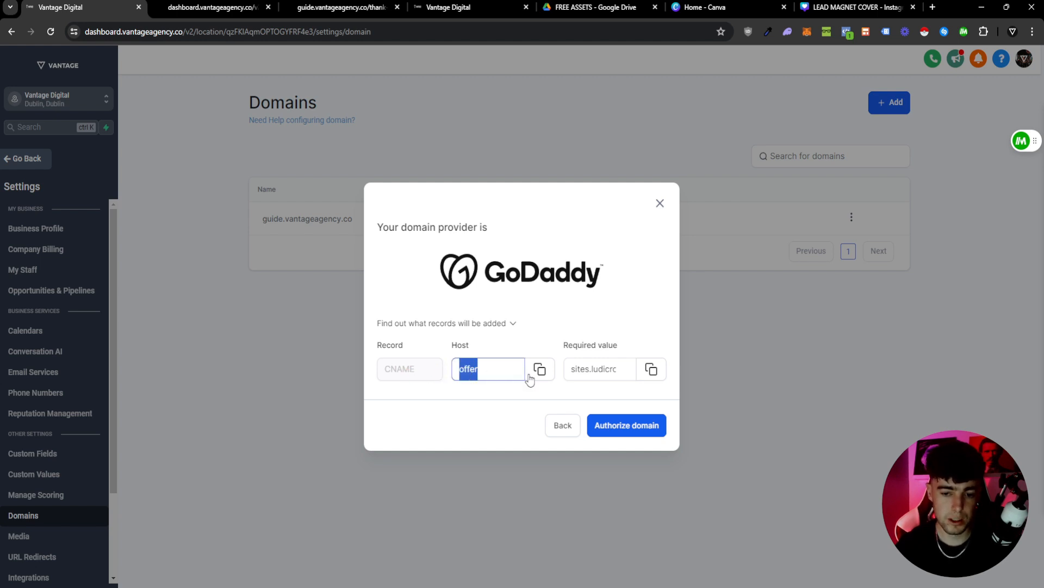
pyautogui.click(650, 370)
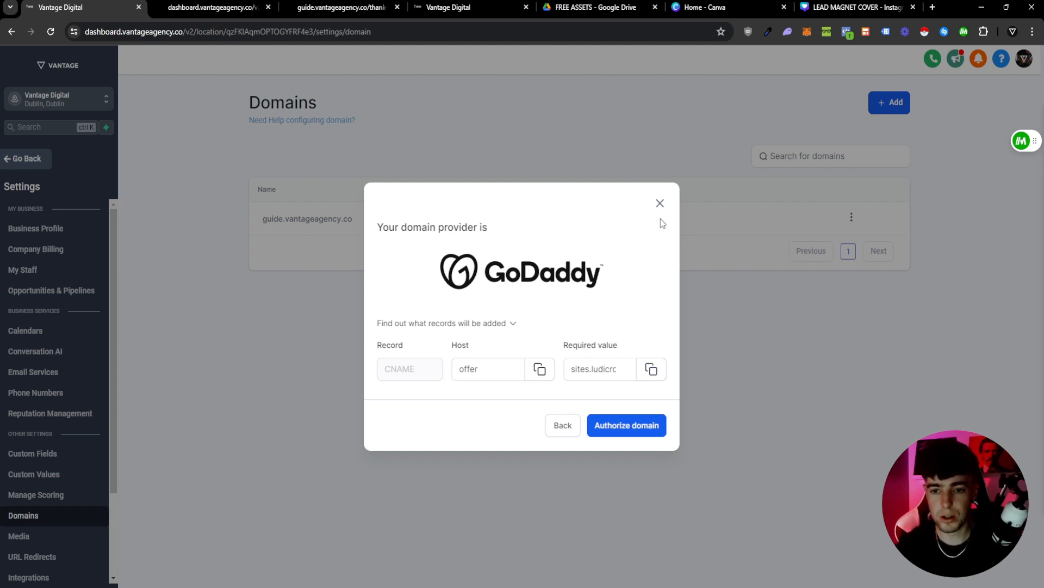
pyautogui.click(661, 204)
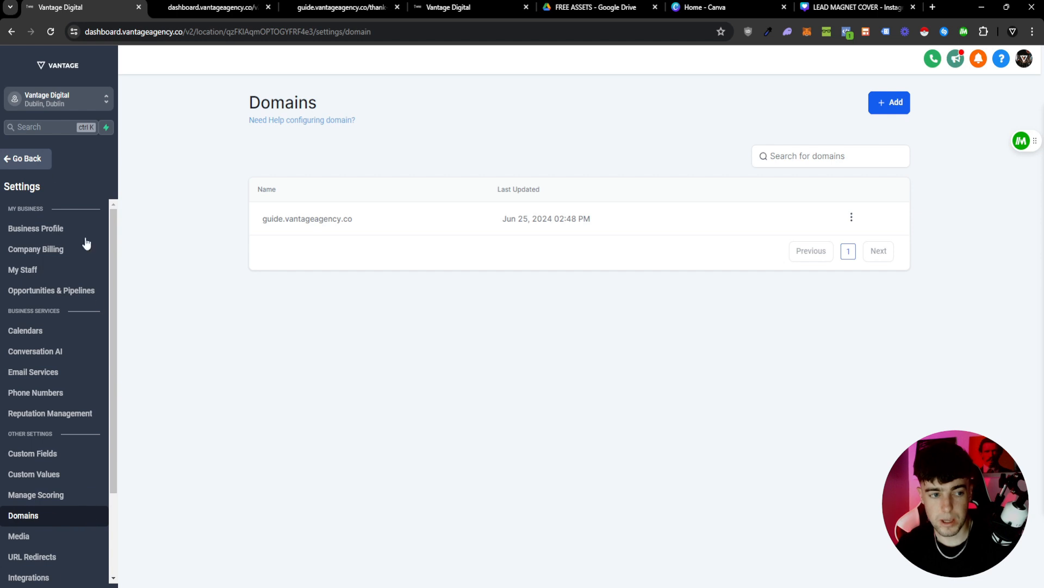
# Return to the funnel's steps and open the Thank you page for editing.
pyautogui.click(42, 165)
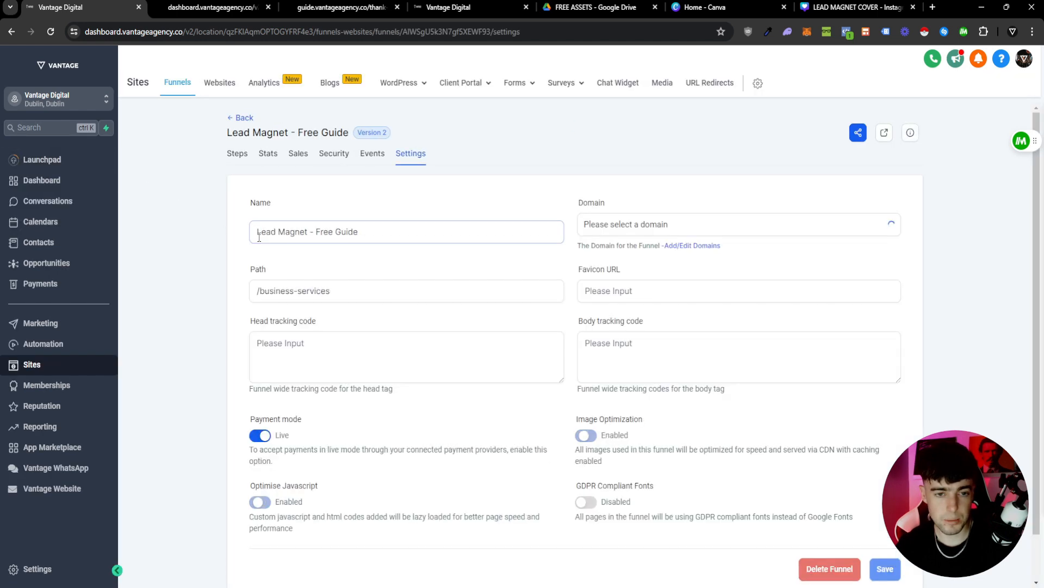
pyautogui.click(252, 154)
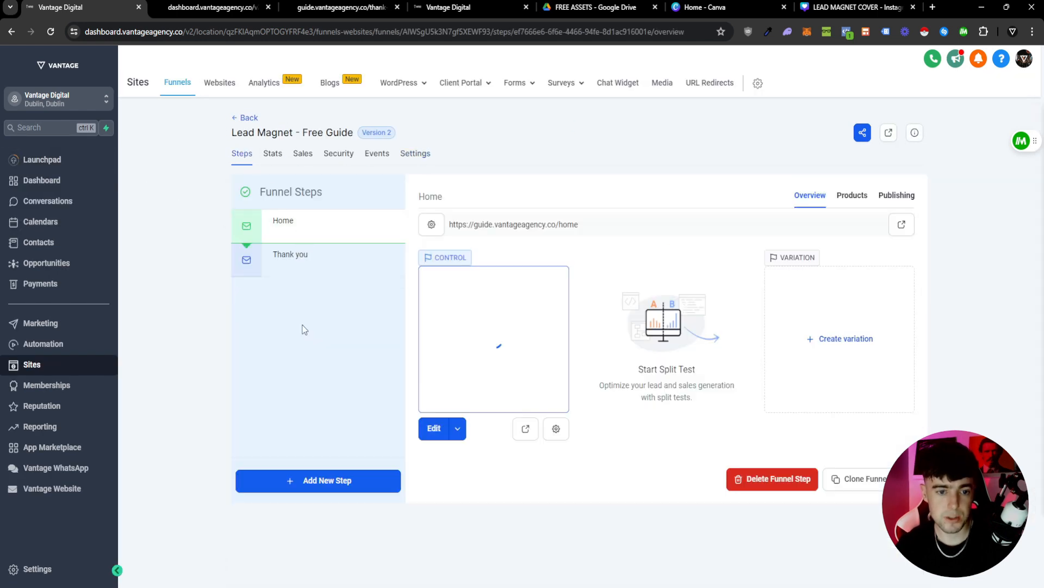
pyautogui.click(333, 260)
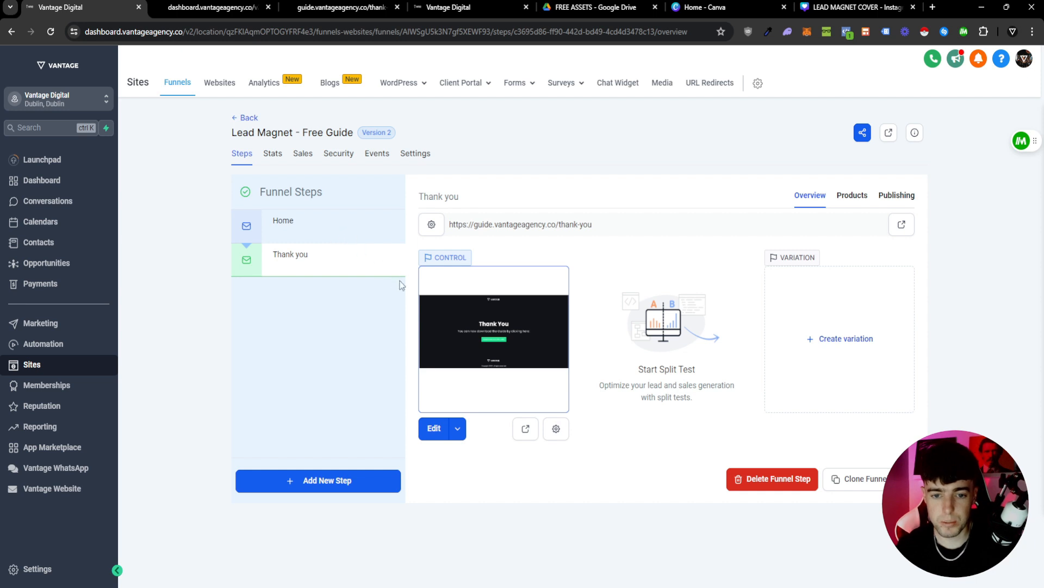
pyautogui.click(434, 430)
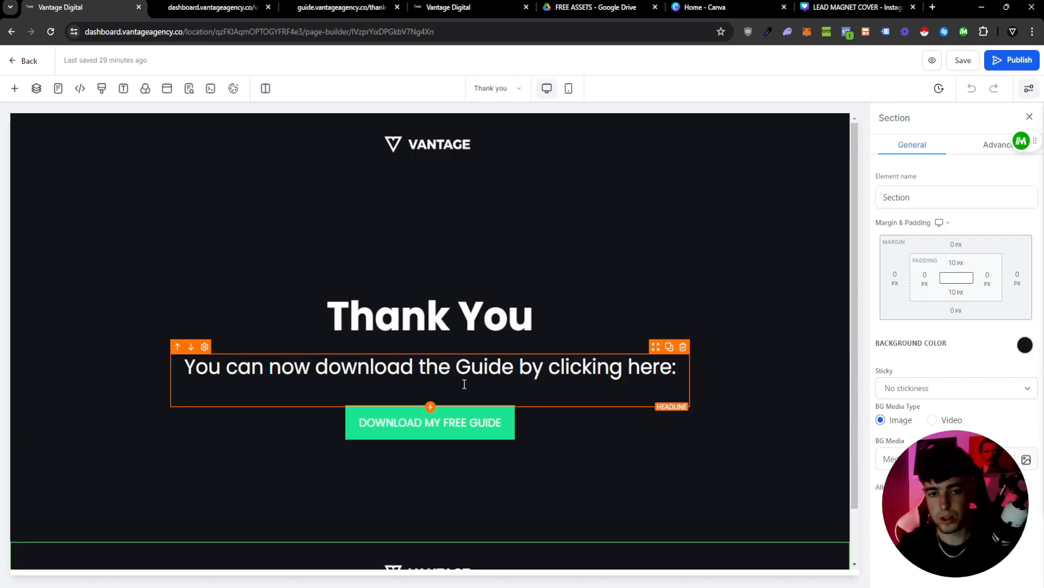
pyautogui.scroll(-1, 474, 378)
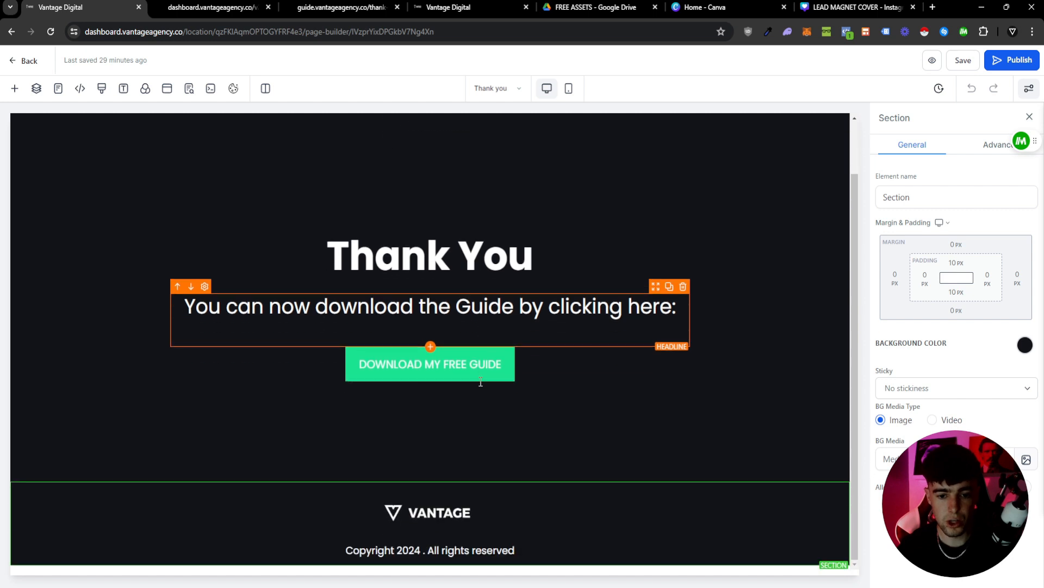